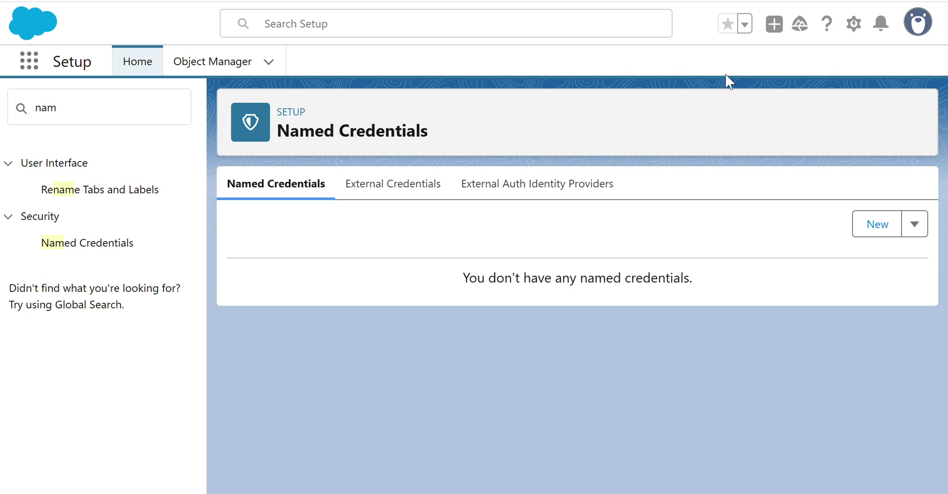
Step: Return to the Named Credentials page through the Setup menu and search filter
left_click(853, 25)
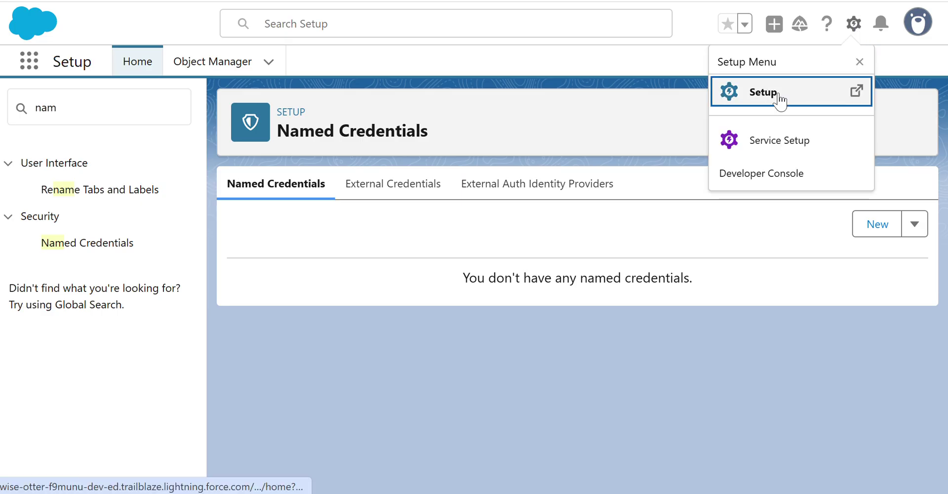
left_click(116, 109)
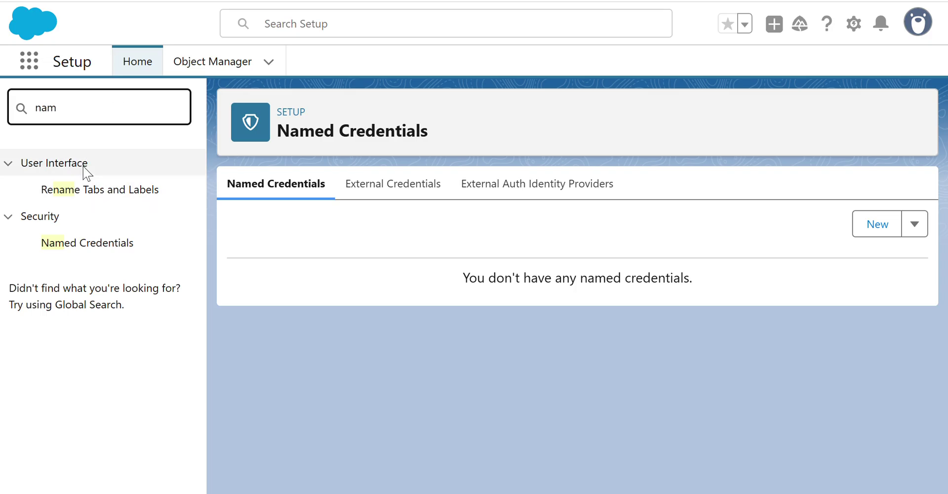
left_click(83, 243)
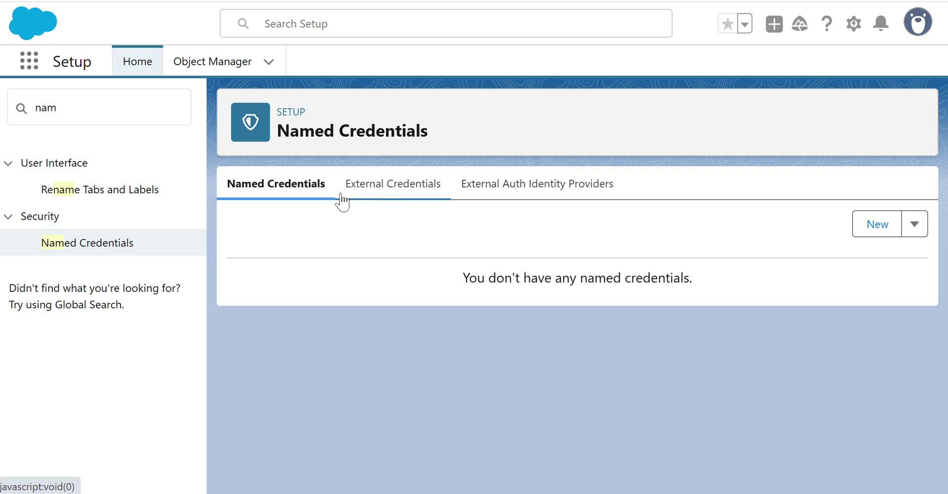
Step: Browse the Named Credentials, External Credentials and External Auth Identity Providers lists
left_click(389, 190)
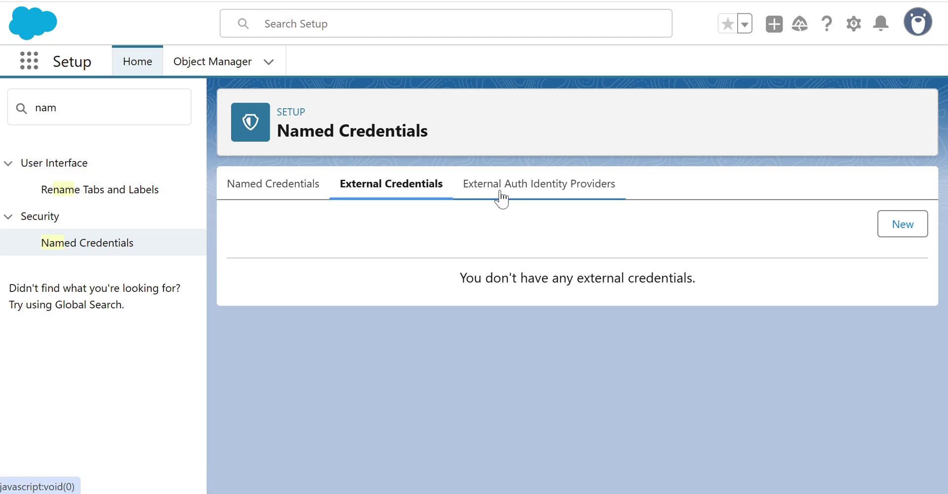
left_click(541, 188)
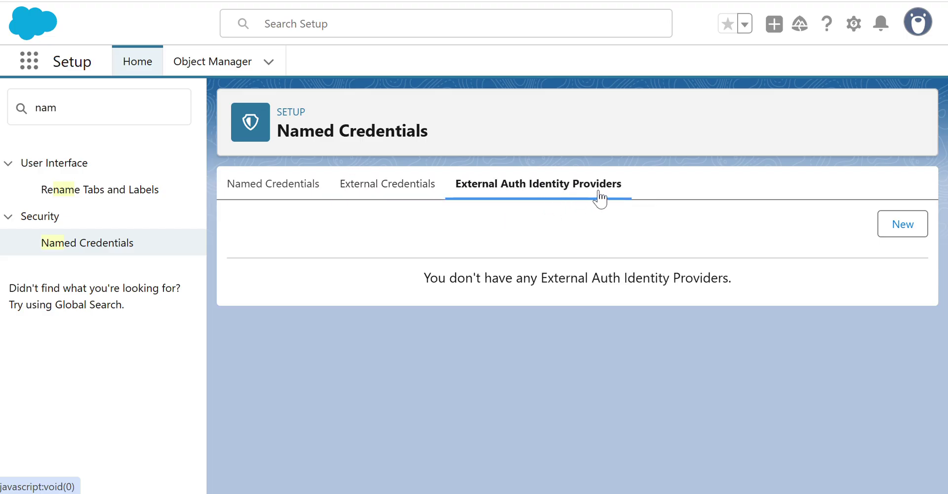
left_click(380, 191)
left_click(491, 196)
left_click(242, 194)
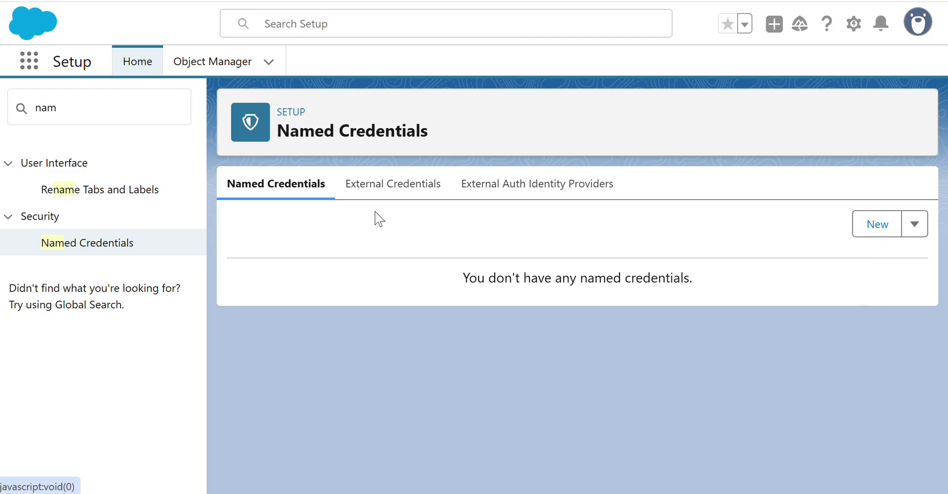
left_click(384, 190)
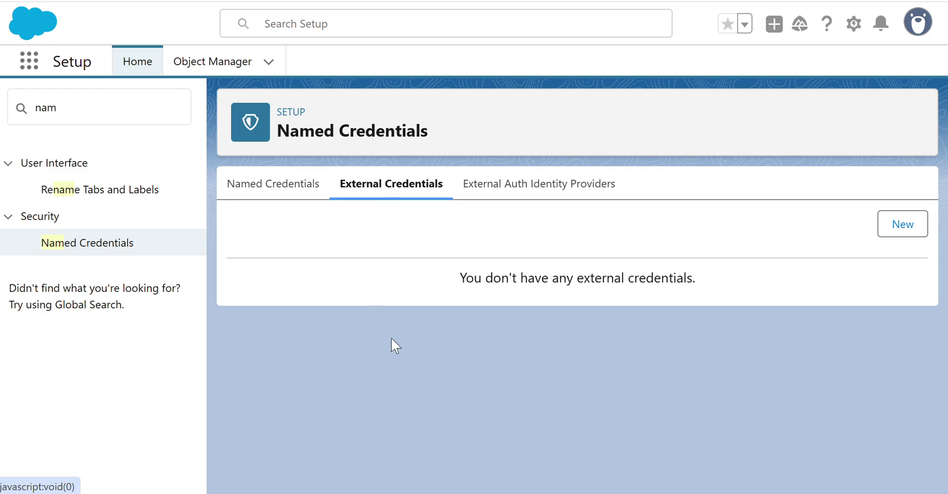
left_click(525, 190)
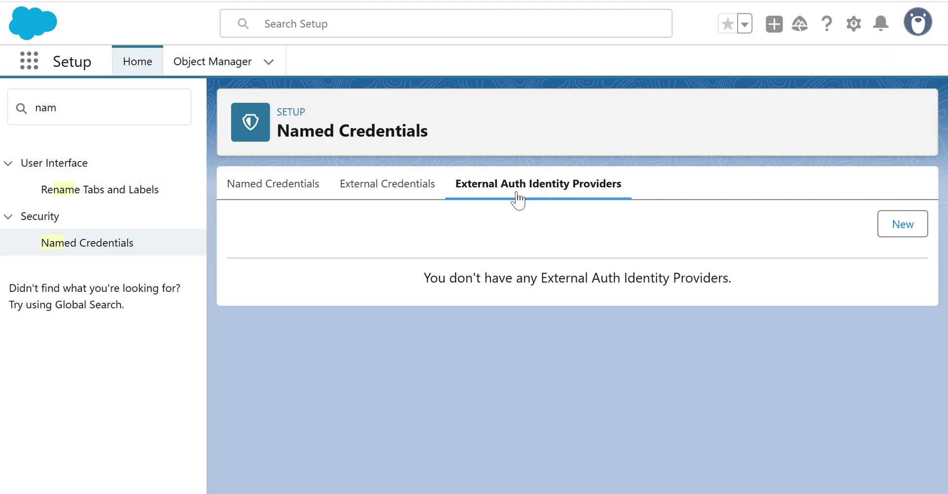
left_click(256, 190)
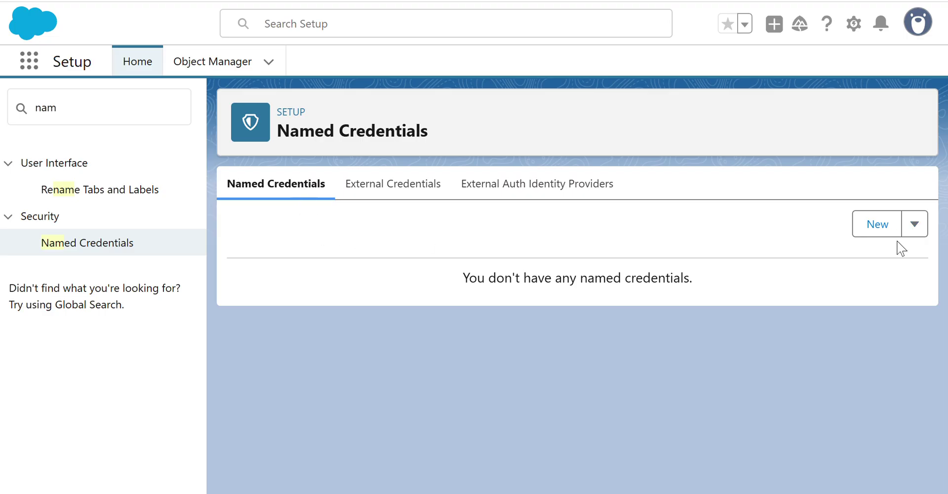
Step: Look at the New Legacy option, then open a blank New Named Credential form
left_click(914, 226)
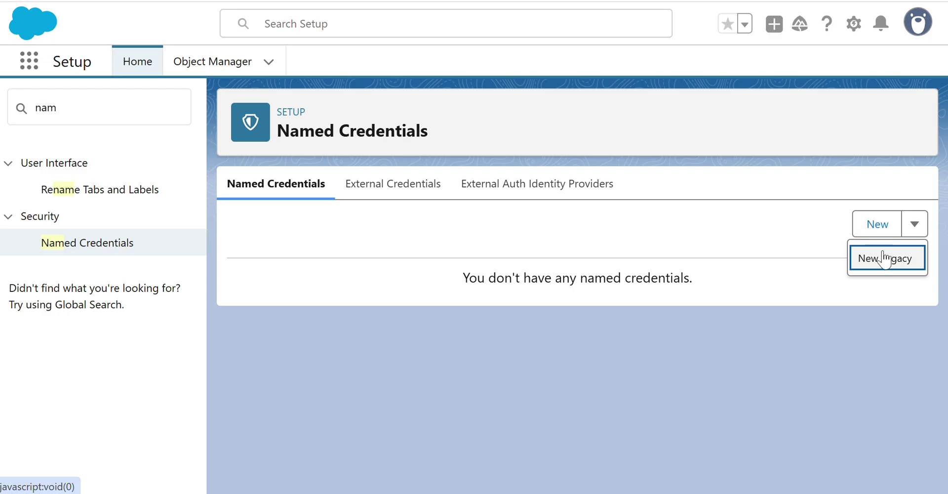
left_click(639, 262)
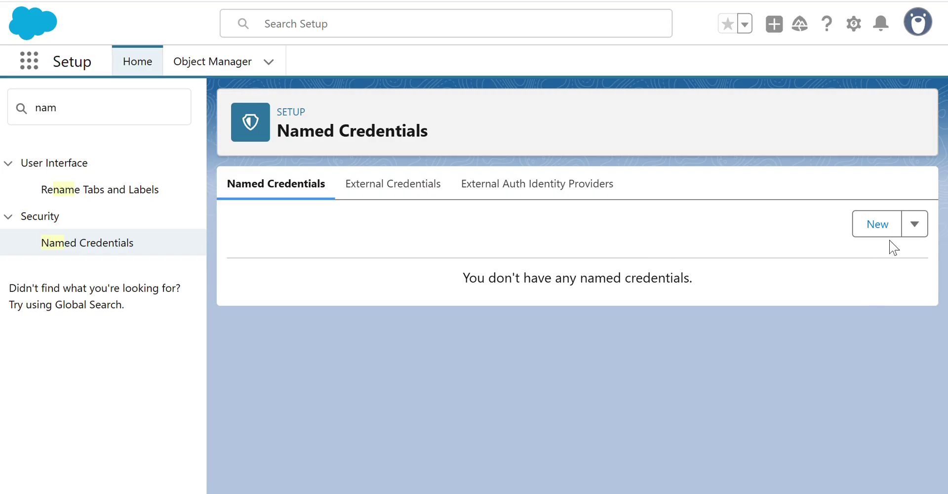
left_click(876, 234)
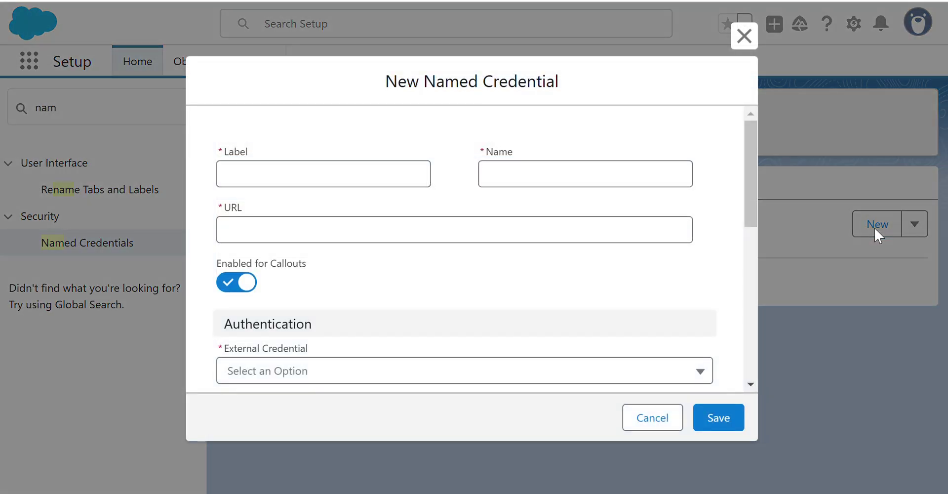
Step: Enter Label 'My NC' and Name 'MyNC', and switch off Enabled for Callouts
left_click(302, 170)
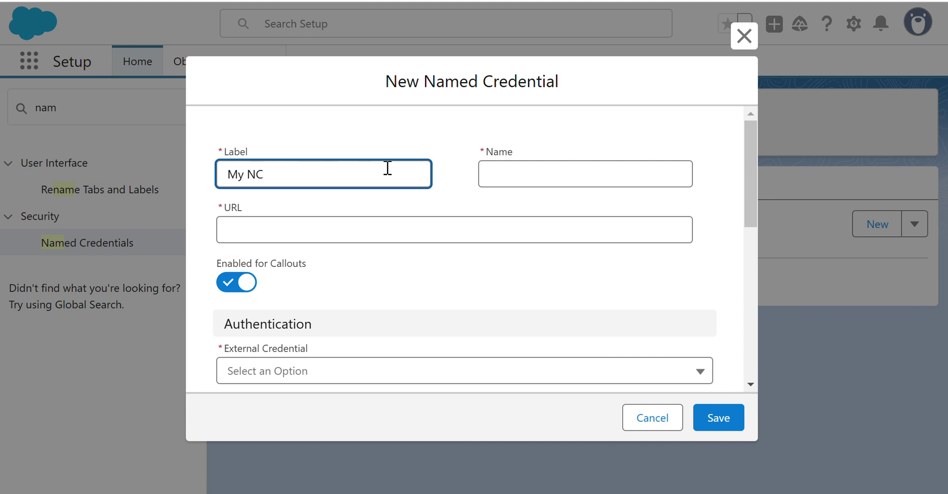
left_click(531, 200)
left_click(566, 172)
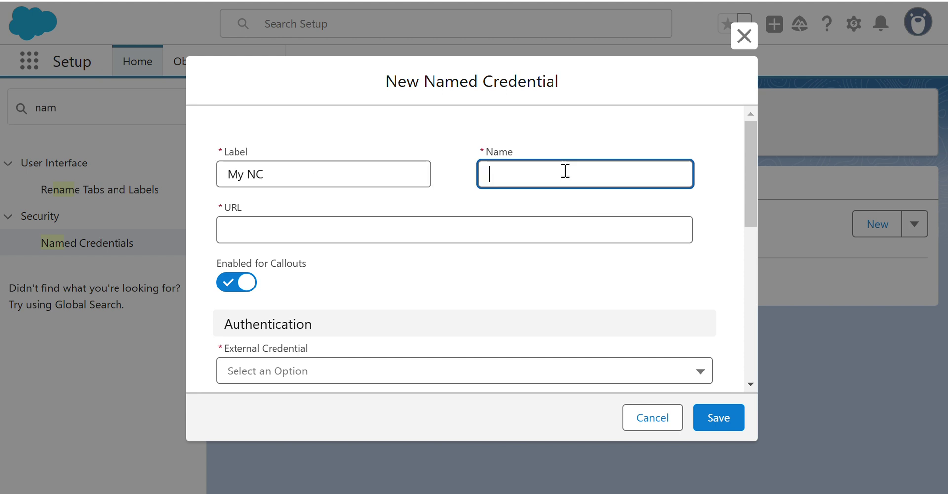
type("MyNC")
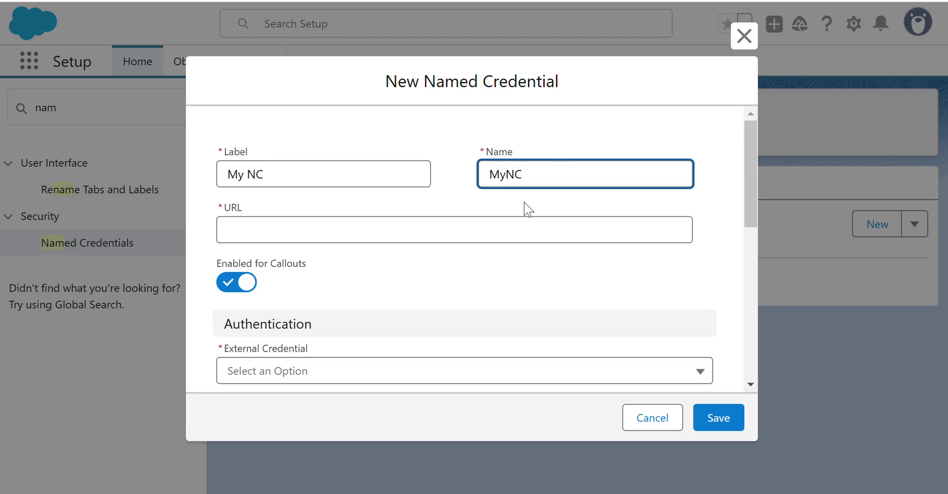
left_click(526, 204)
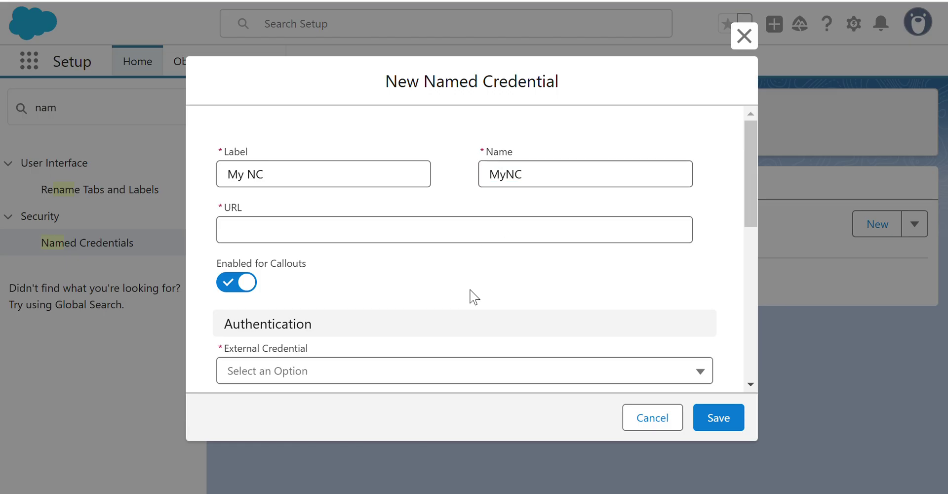
left_click(291, 264)
left_click(250, 228)
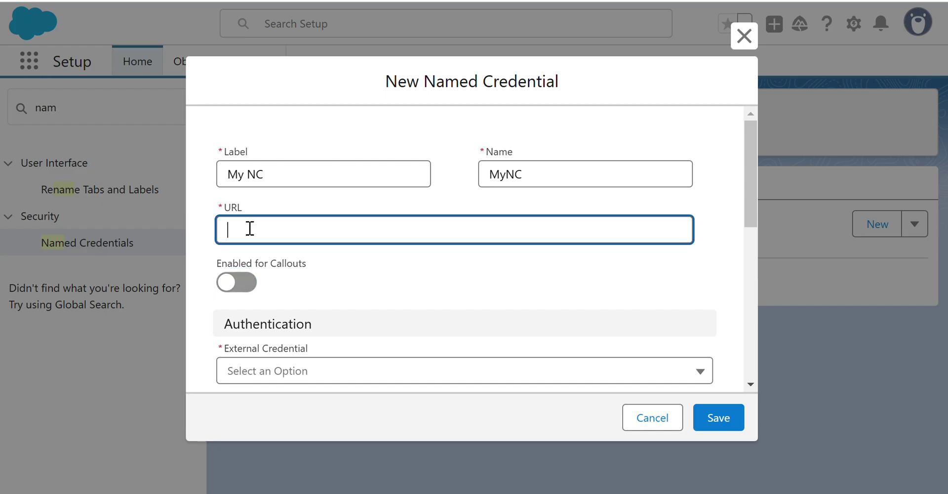
type("hhtps")
key("BackSpace")
key("BackSpace")
key("BackSpace")
key("BackSpace")
key("BackSpace")
type("https:/")
Step: Finish the URL and review the External Credential and Client Certificate fields
type("pk")
scroll(438, 228, "down", 3)
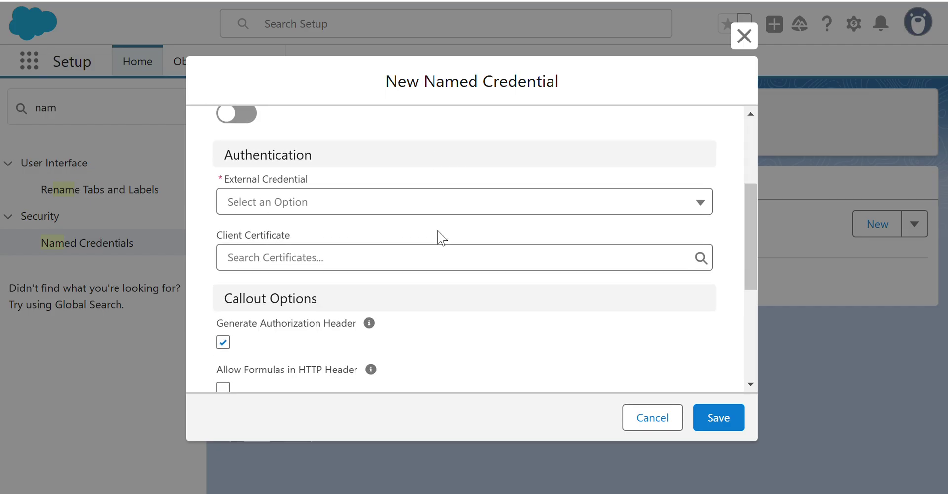
left_click(390, 206)
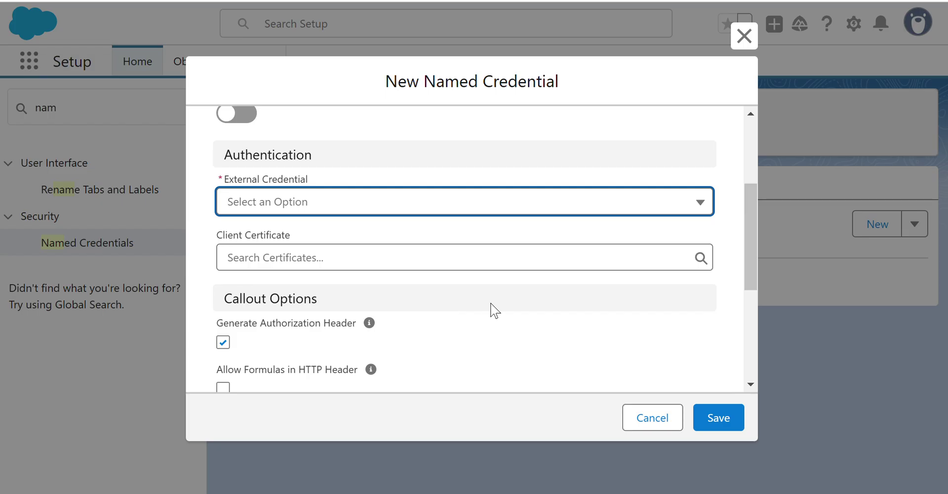
scroll(514, 321, "down", 2)
scroll(476, 232, "up", 2)
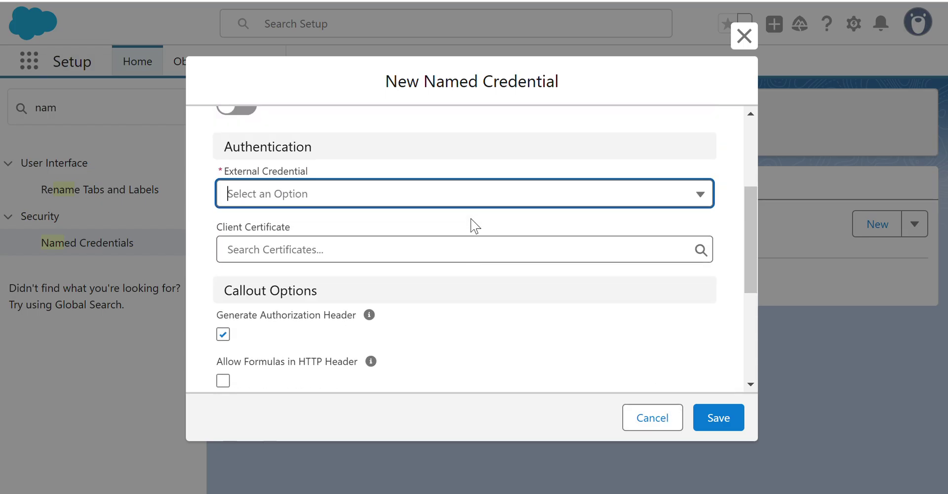
left_click(414, 261)
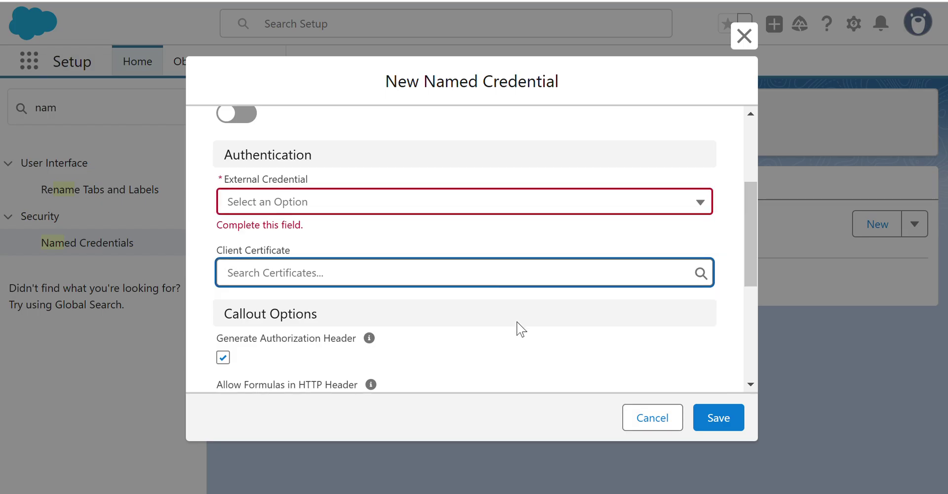
Step: Leave Outbound Network Connection set to --None--
scroll(518, 328, "down", 3)
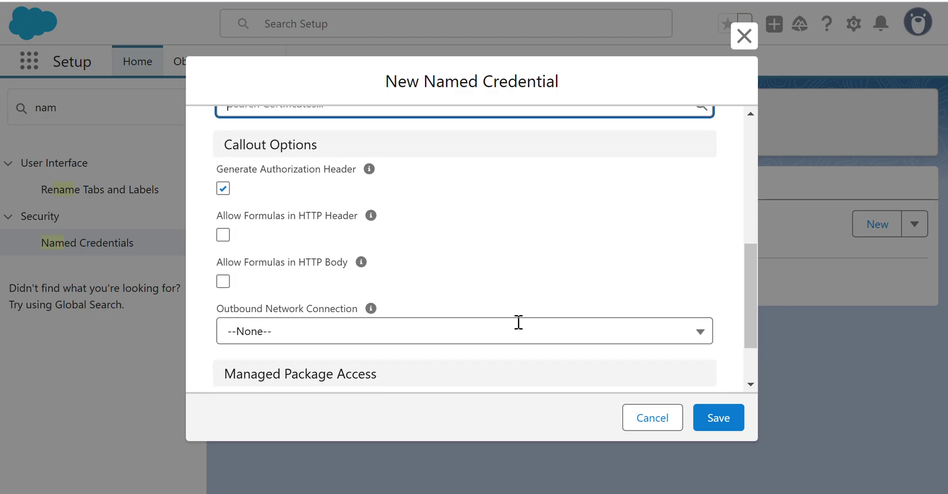
scroll(534, 277, "down", 2)
scroll(538, 242, "up", 2)
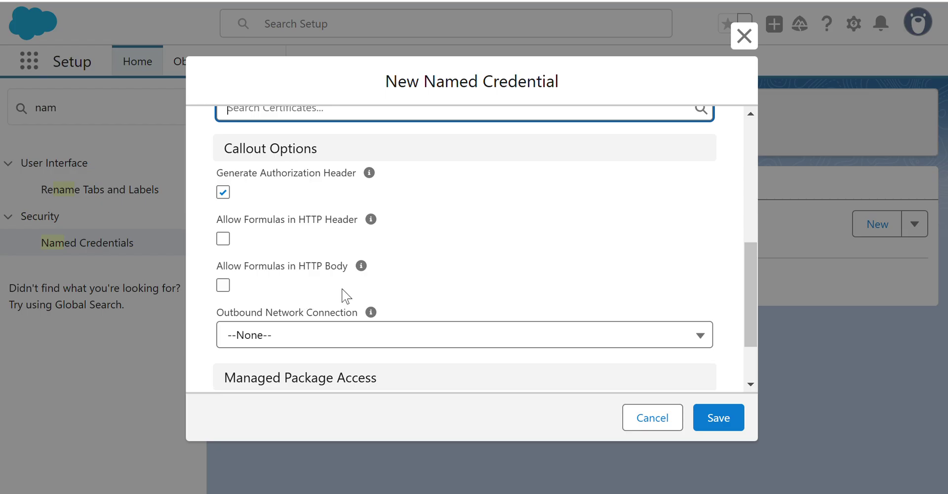
scroll(511, 248, "down", 2)
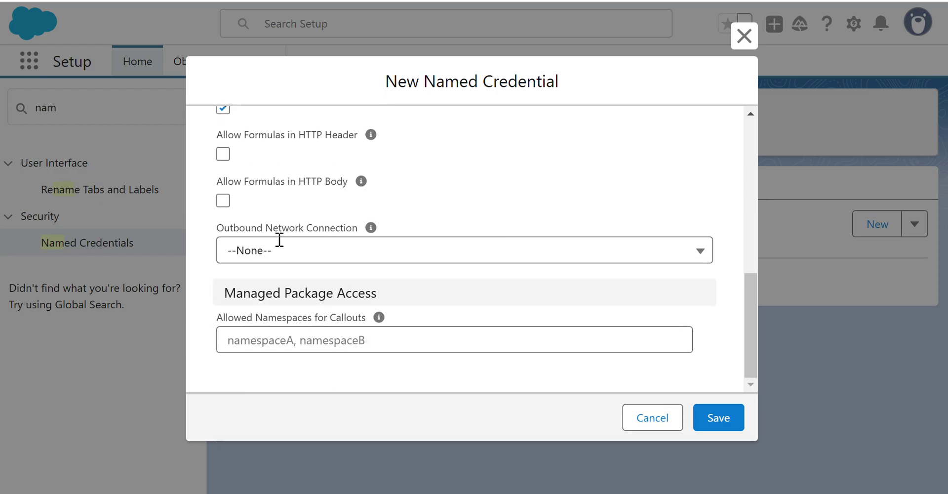
left_click(332, 254)
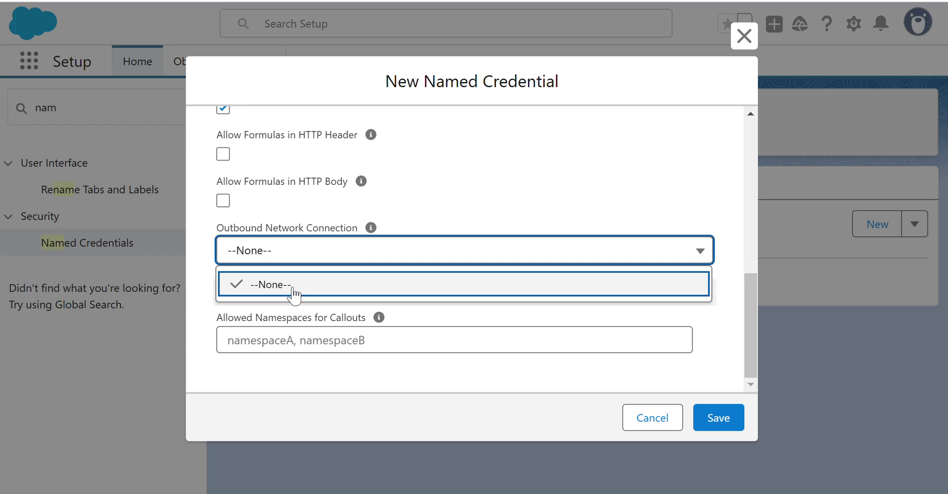
left_click(554, 162)
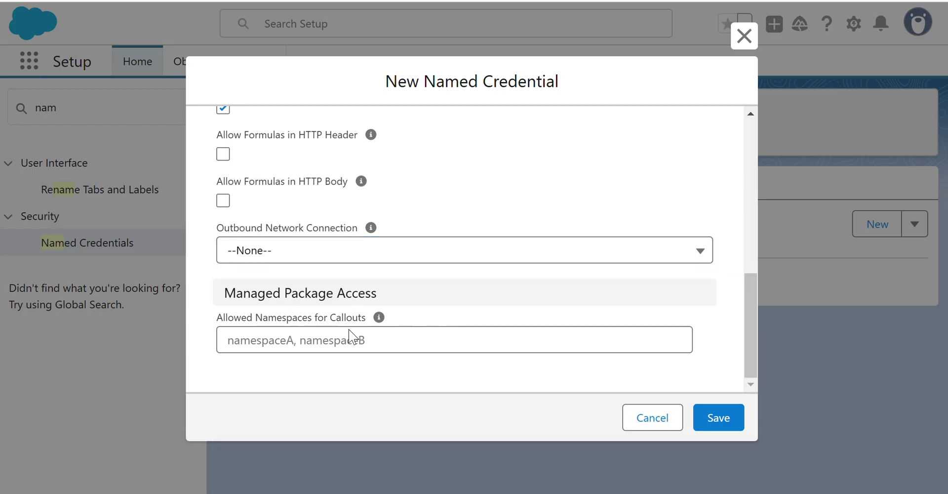
Step: Try saving the named credential and get the missing External Credential error
left_click(718, 417)
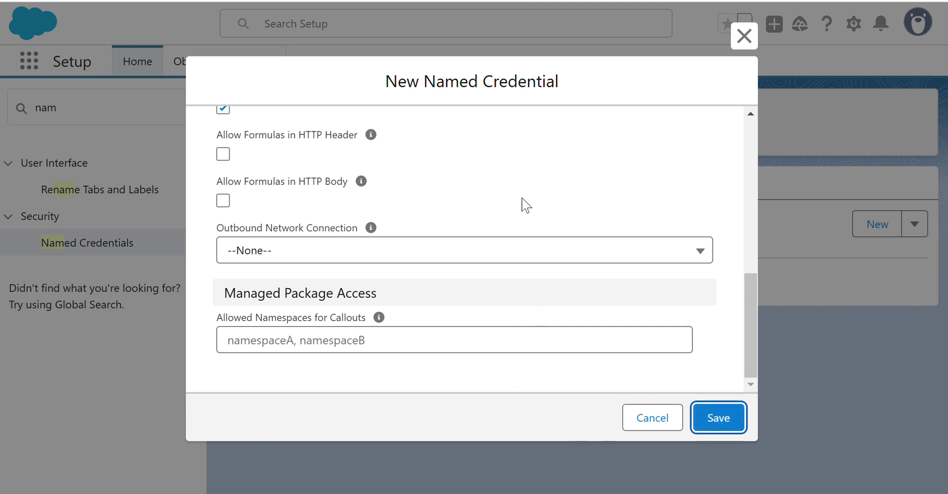
scroll(588, 187, "up", 2)
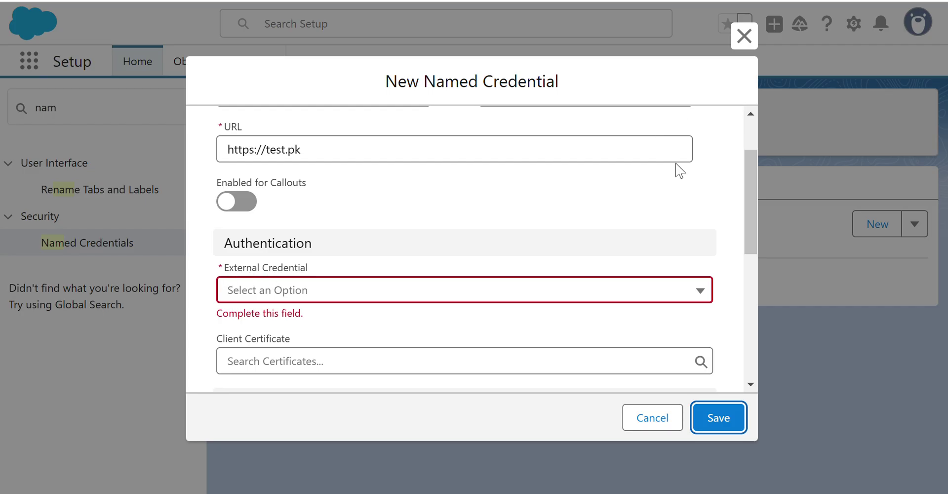
scroll(681, 158, "up", 2)
Step: Discard the named credential and open a New External Credential form from the External Credentials list
left_click(742, 34)
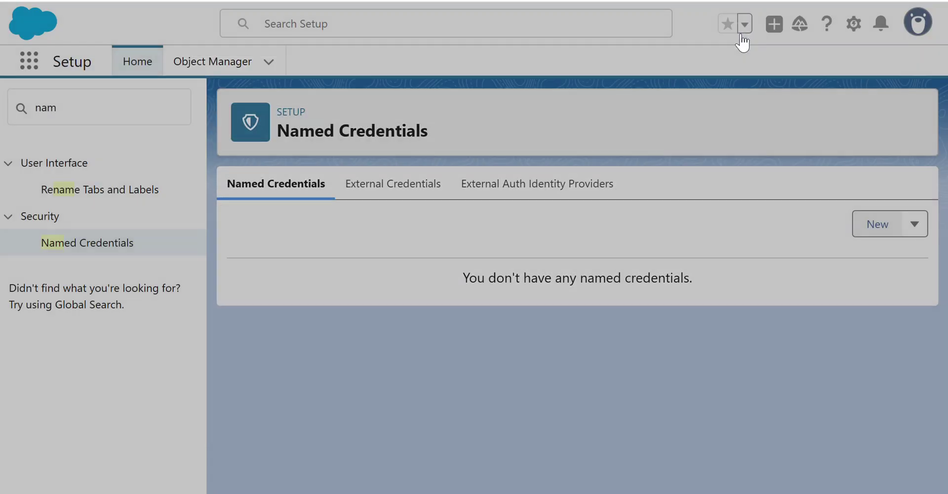
left_click(388, 194)
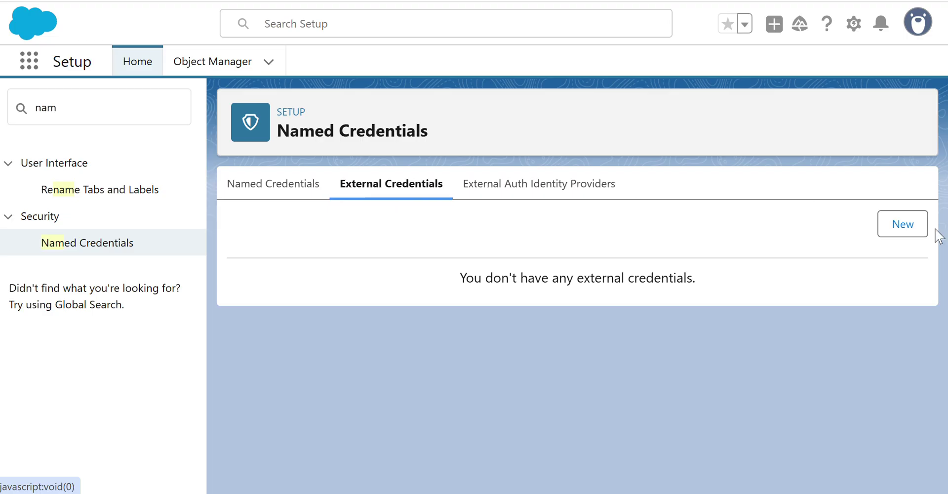
left_click(905, 238)
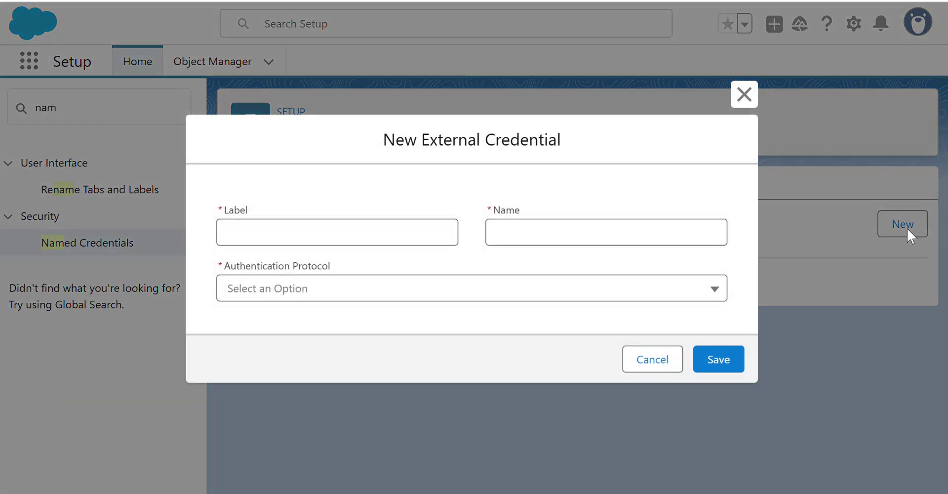
Step: Enter EC as label and name, and choose OAuth 2.0 with Browser Flow
left_click(328, 232)
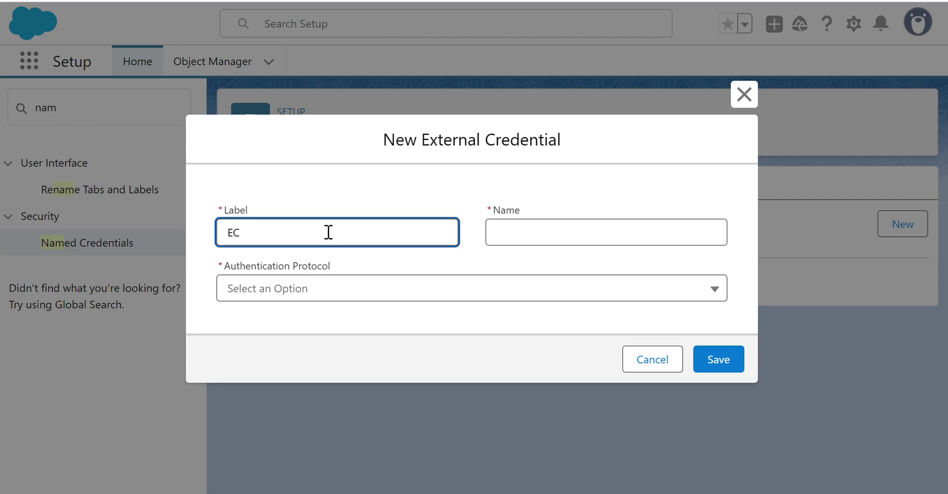
left_click(491, 233)
type("E")
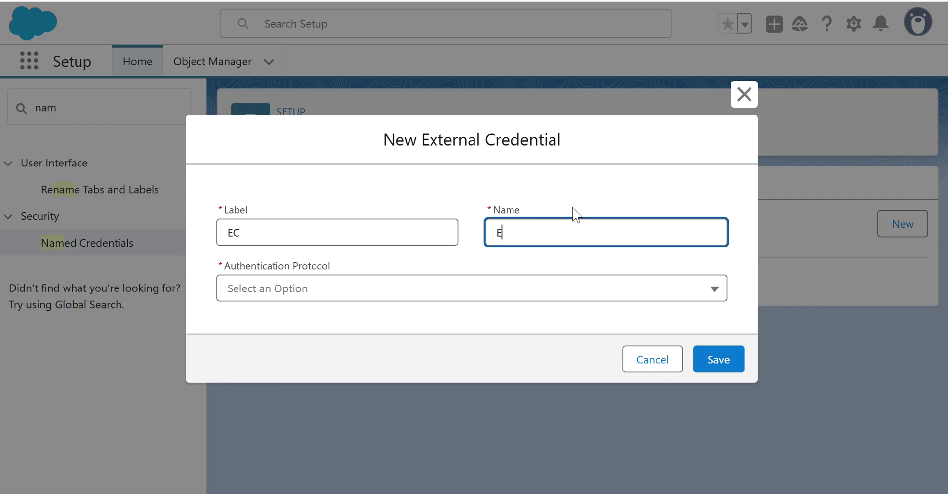
type("C")
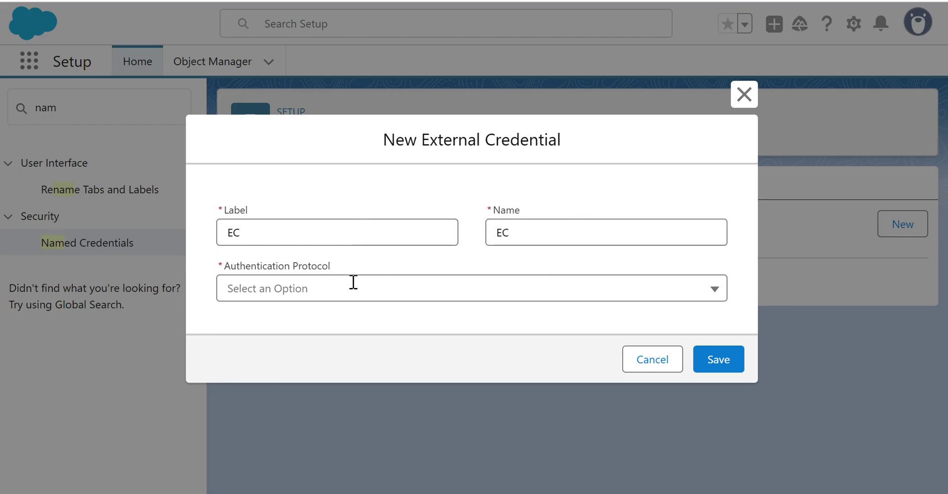
left_click(353, 290)
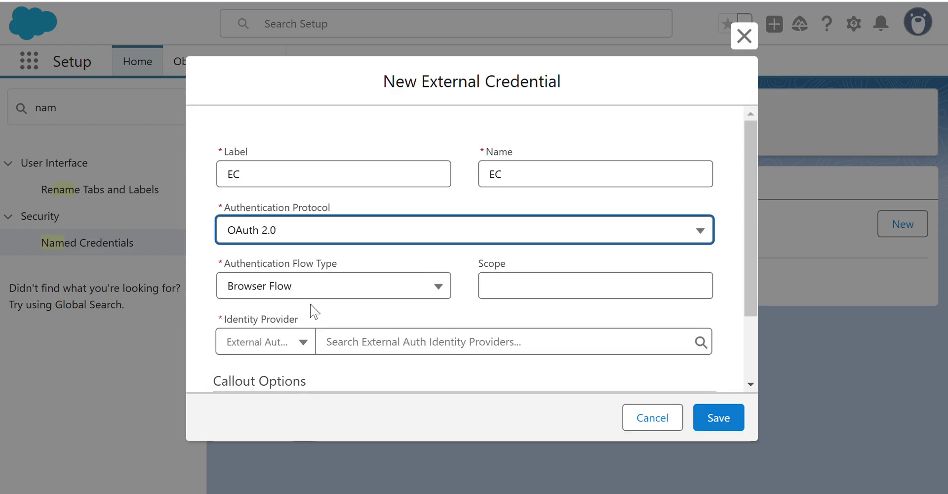
scroll(429, 241, "down", 2)
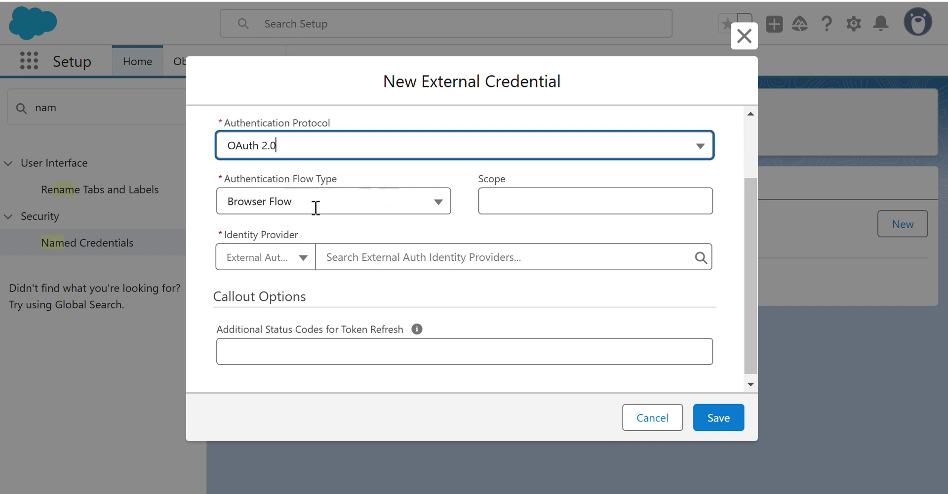
left_click(545, 211)
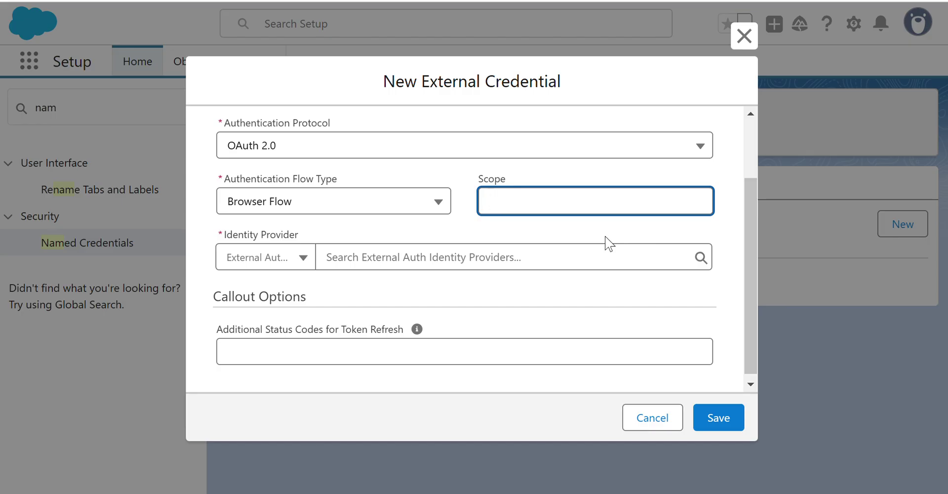
Step: Find no External Auth Identity Provider to select, then close the form without saving
left_click(307, 257)
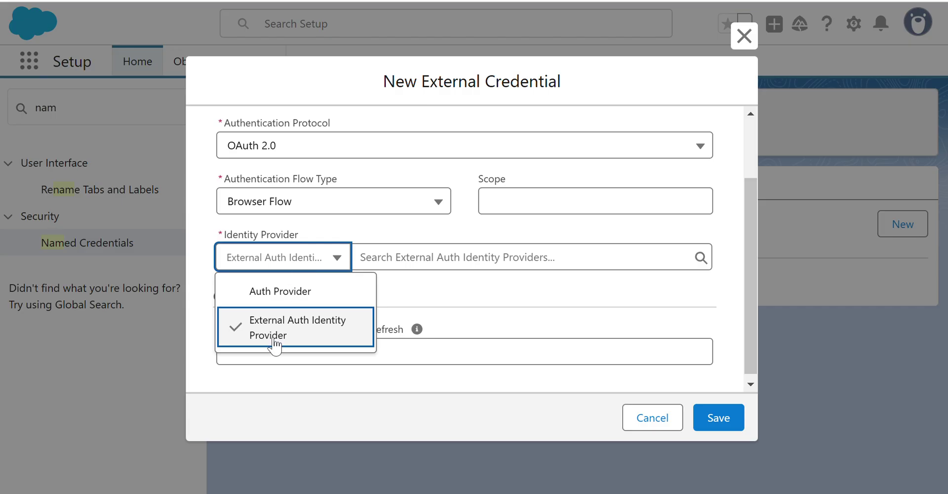
left_click(273, 292)
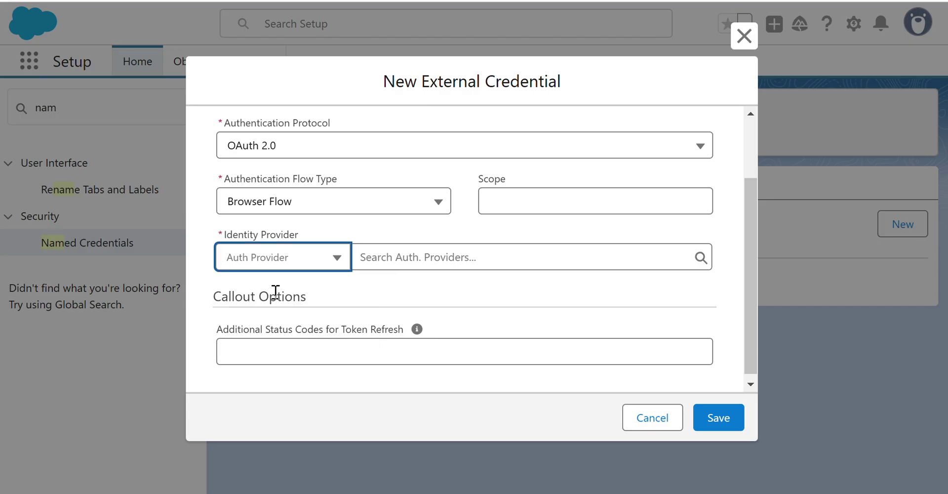
left_click(326, 268)
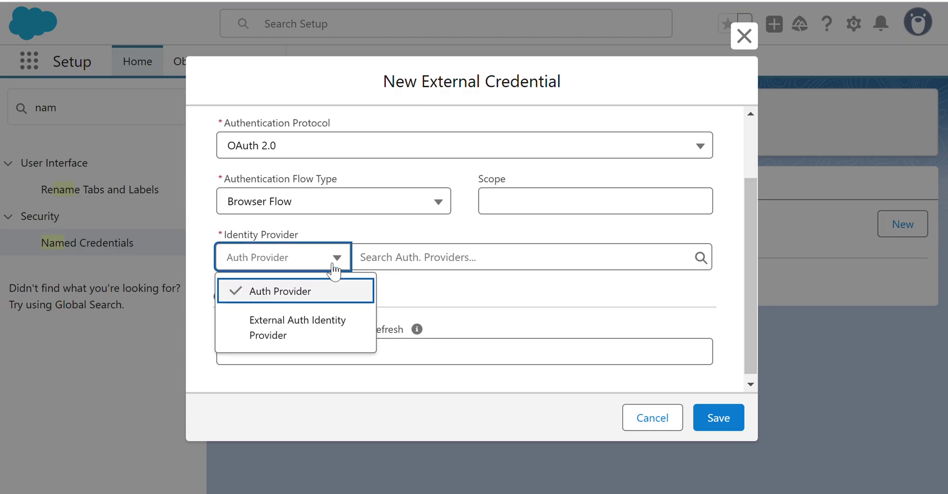
left_click(315, 331)
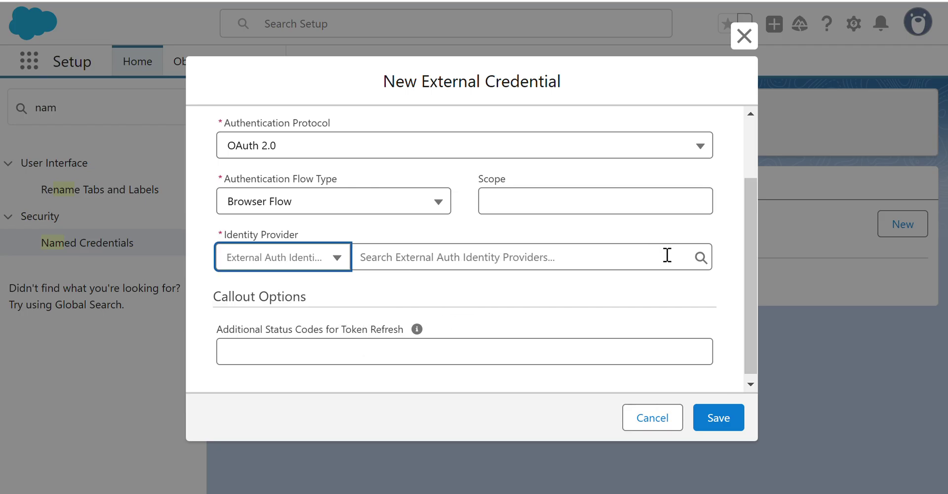
left_click(699, 257)
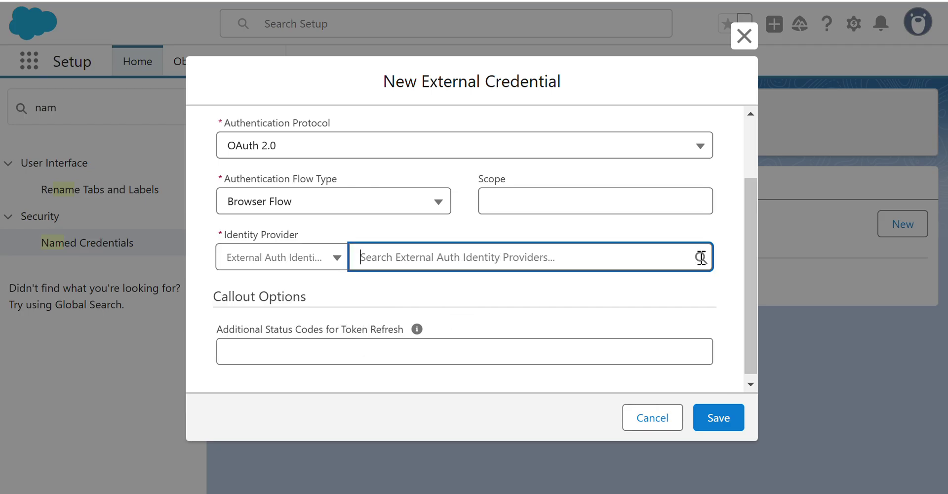
left_click(264, 257)
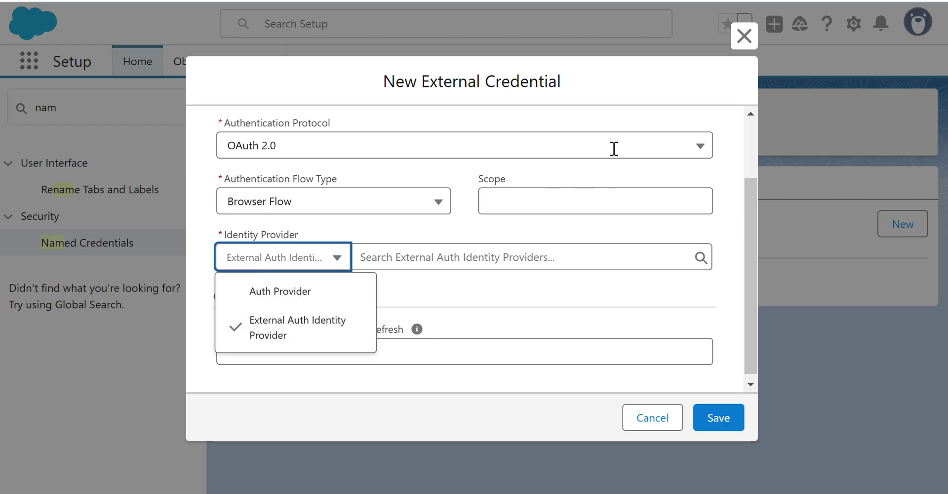
left_click(743, 35)
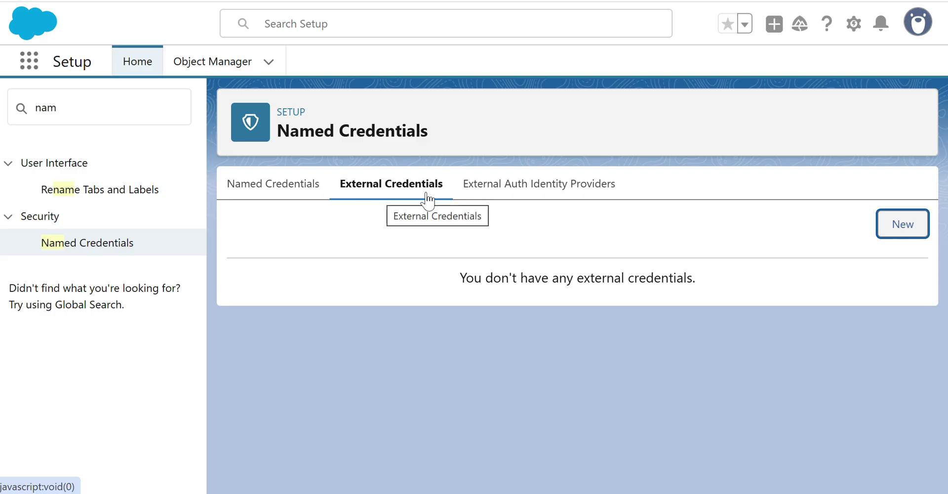
Step: Cycle through the three credential lists, then open a New External Auth Identity Provider form
left_click(535, 192)
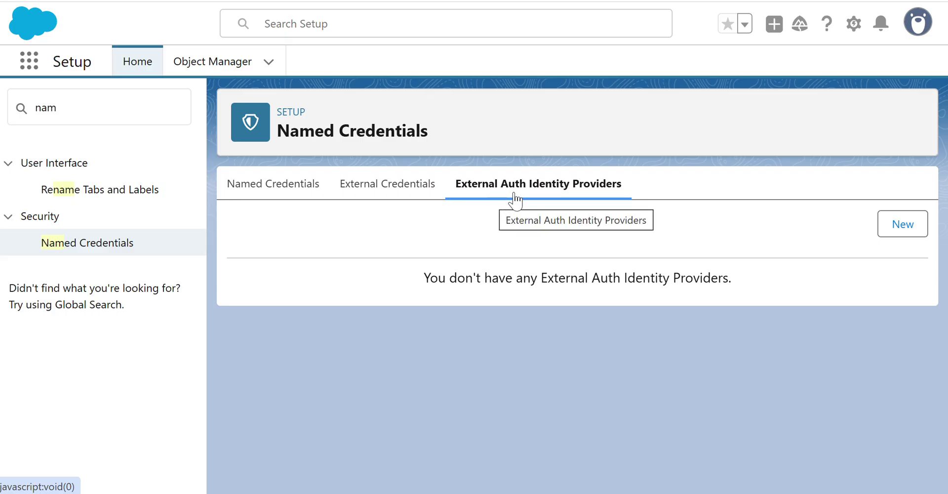
left_click(372, 199)
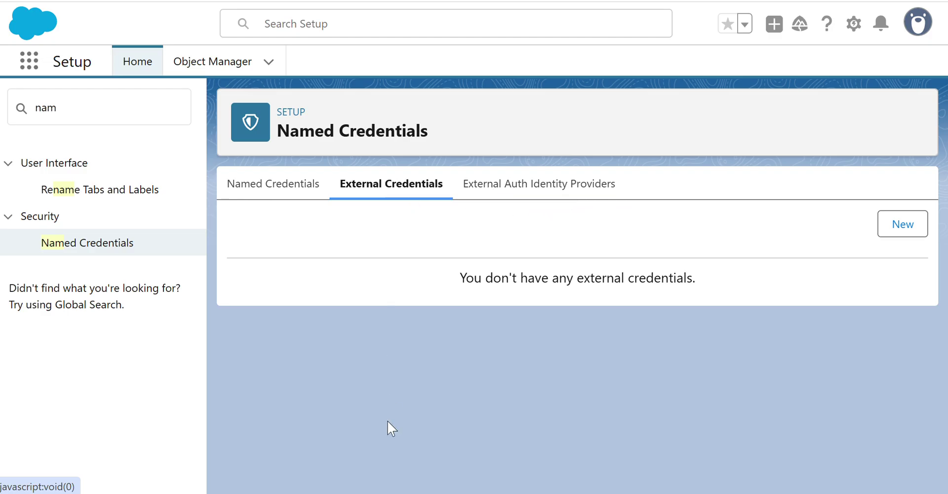
left_click(282, 197)
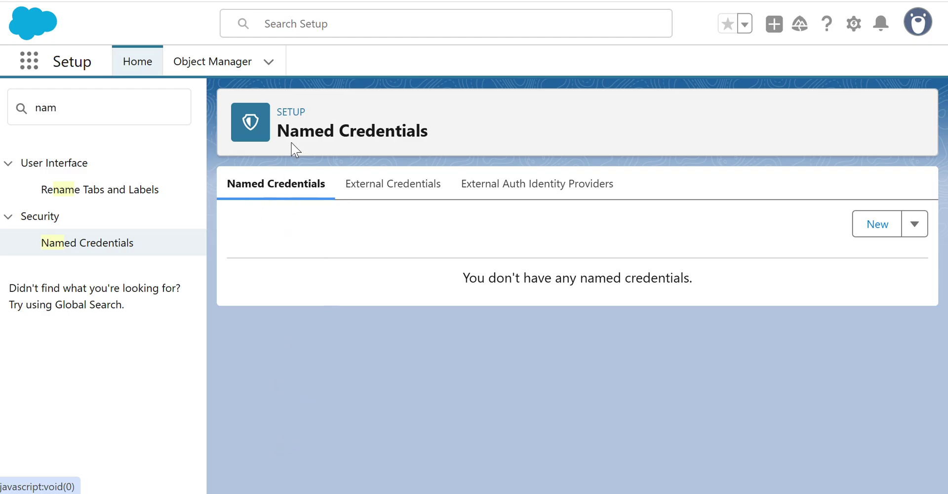
left_click(527, 193)
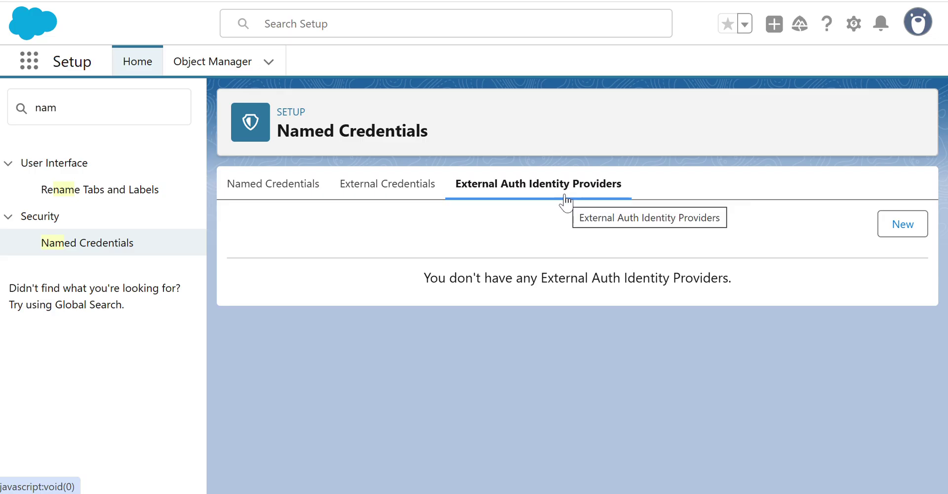
left_click(377, 198)
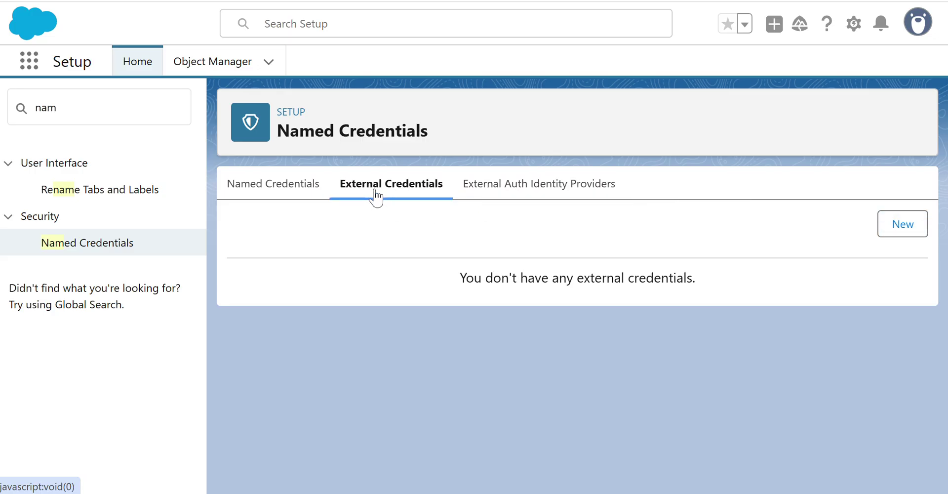
left_click(262, 203)
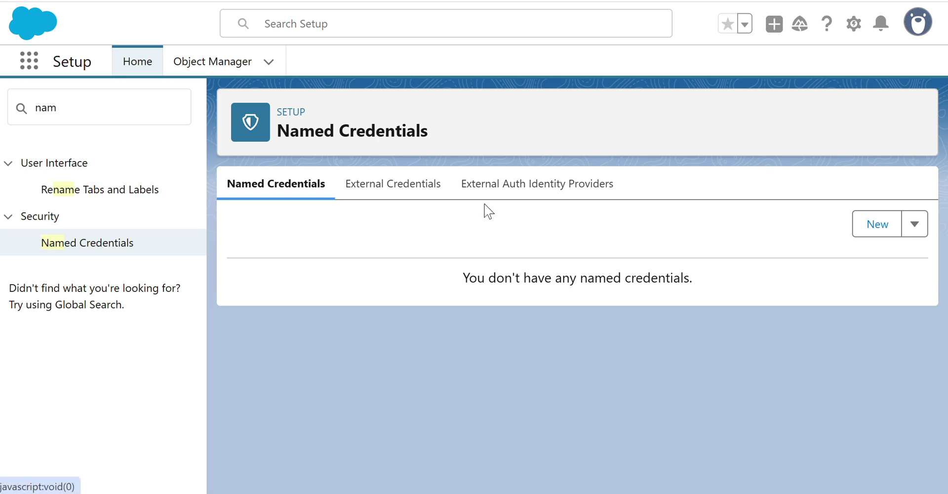
left_click(525, 191)
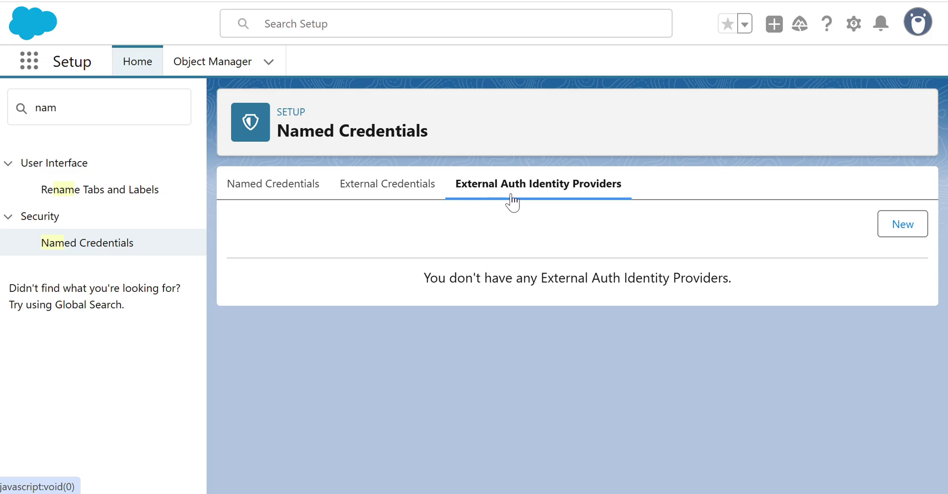
left_click(893, 225)
Step: Type EAIP as the label and paste it into the Name field
left_click(267, 170)
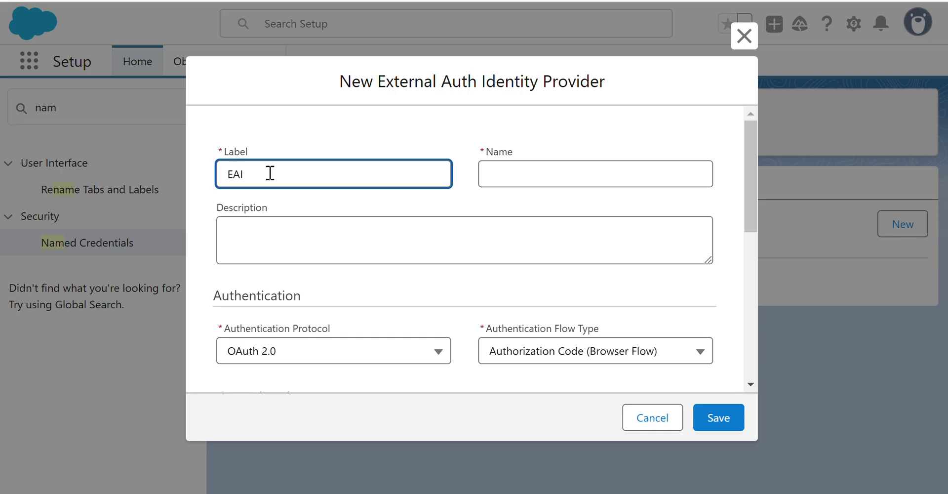
left_click(267, 241)
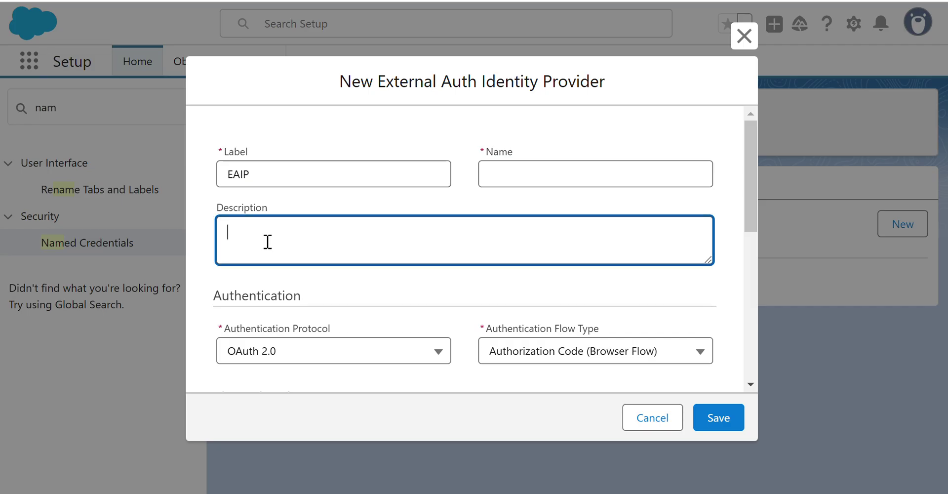
left_click(265, 176)
left_click_drag(265, 176, 165, 180)
key("ctrl+c")
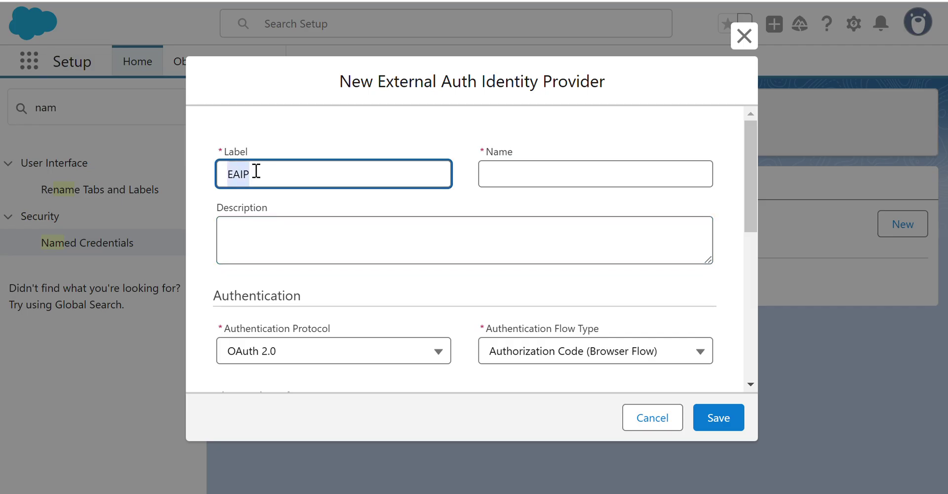
left_click(537, 167)
key("ctrl+v")
left_click(529, 231)
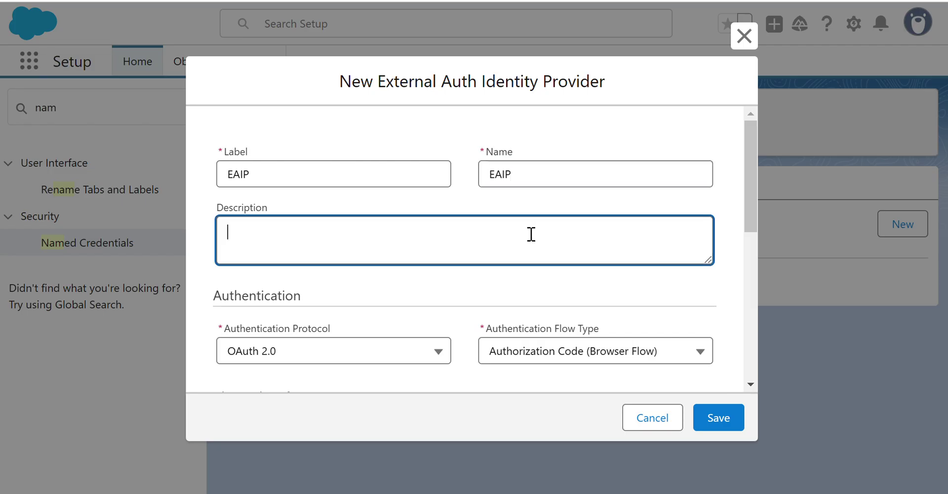
scroll(469, 200, "down", 4)
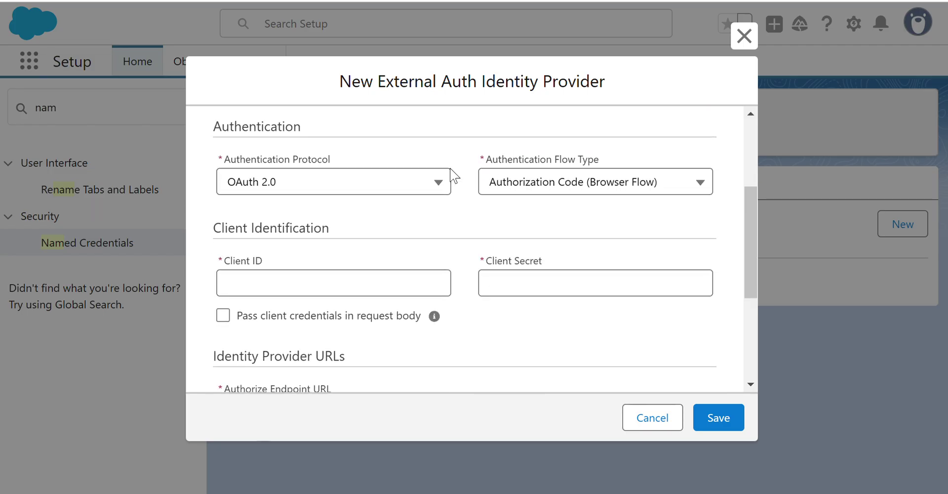
left_click(555, 183)
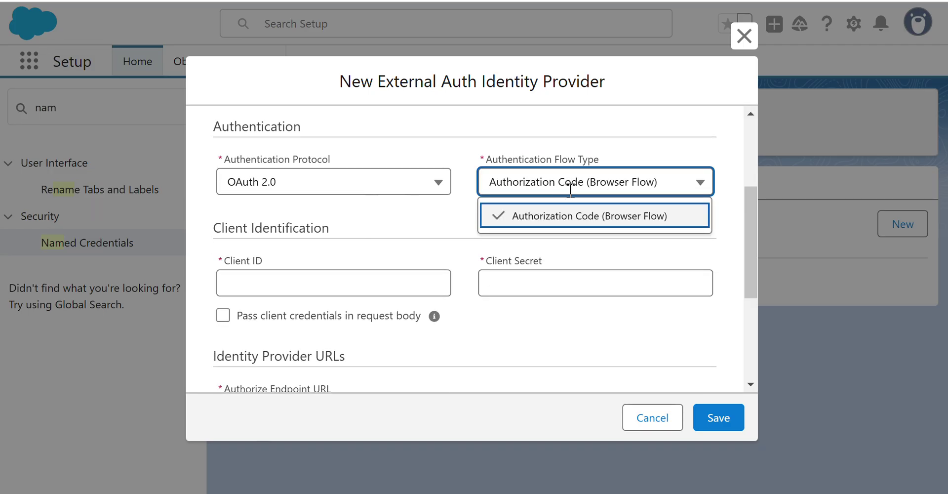
left_click(569, 218)
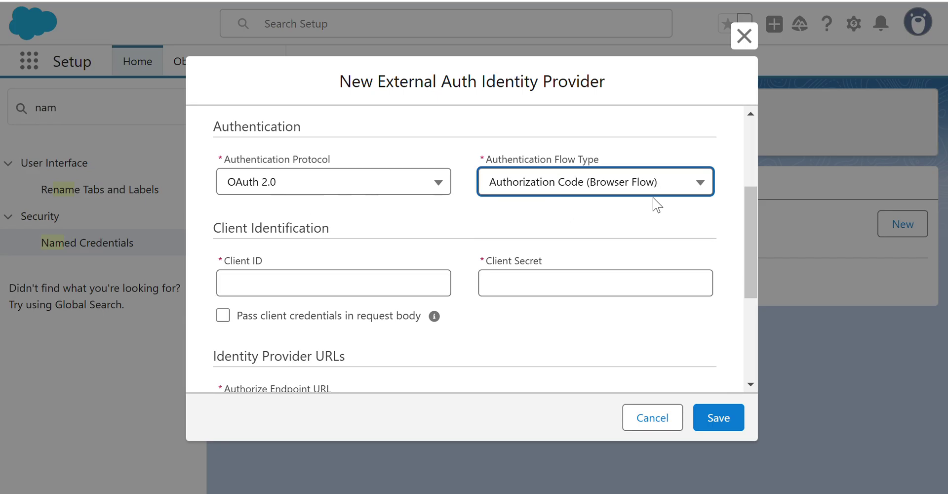
left_click(306, 284)
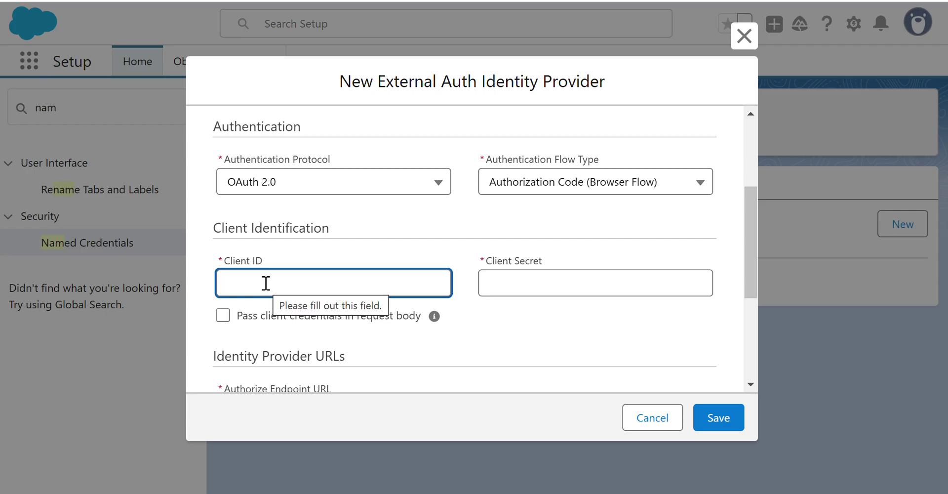
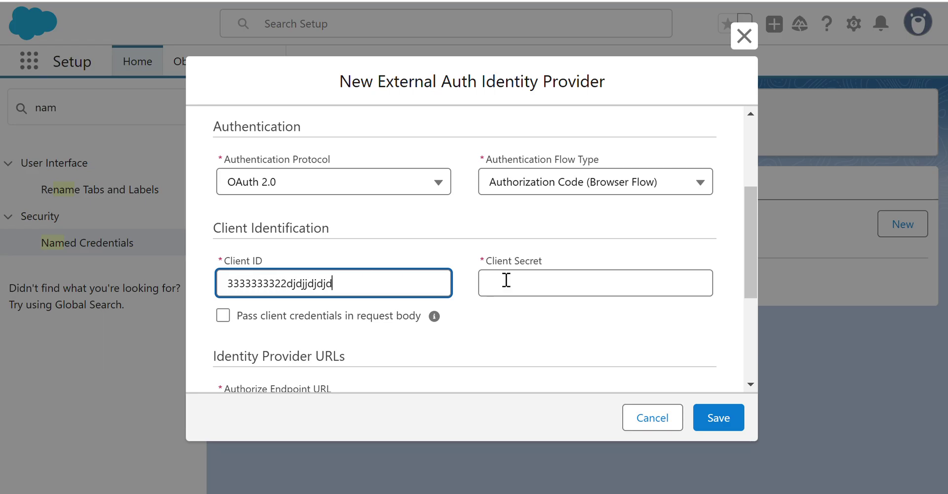
Step: Enter the client ID and client secret values, then add to the client ID
left_click(510, 280)
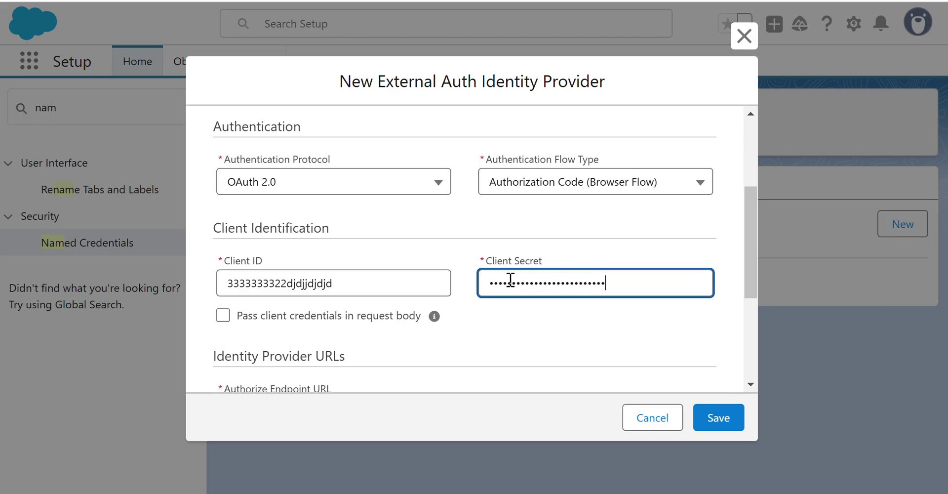
type("djd")
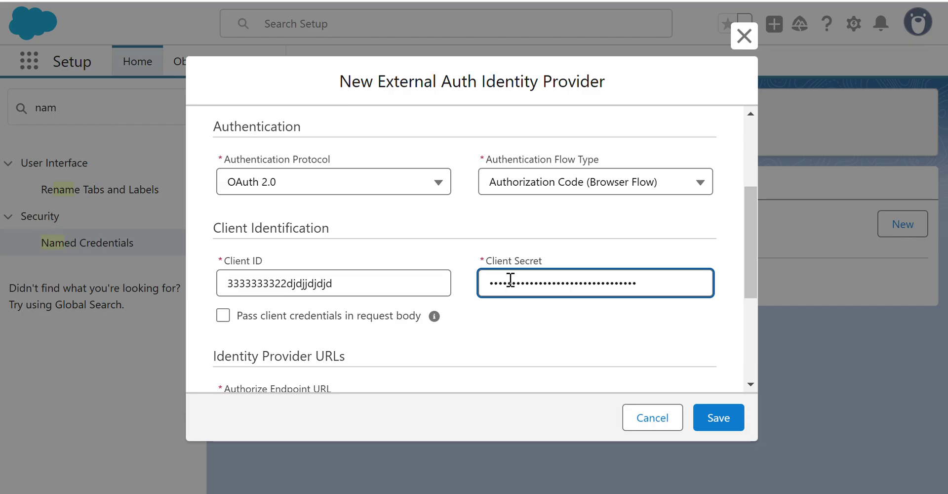
left_click(348, 283)
type("fff")
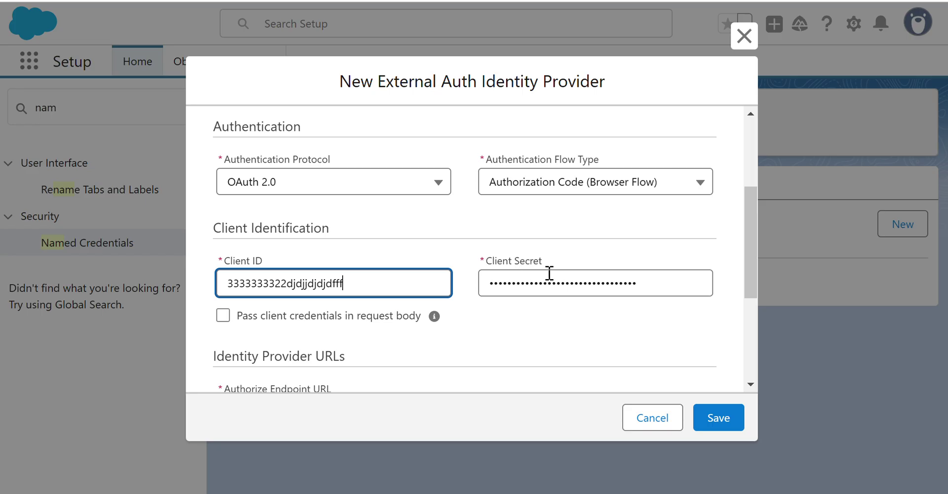
scroll(604, 249, "down", 2)
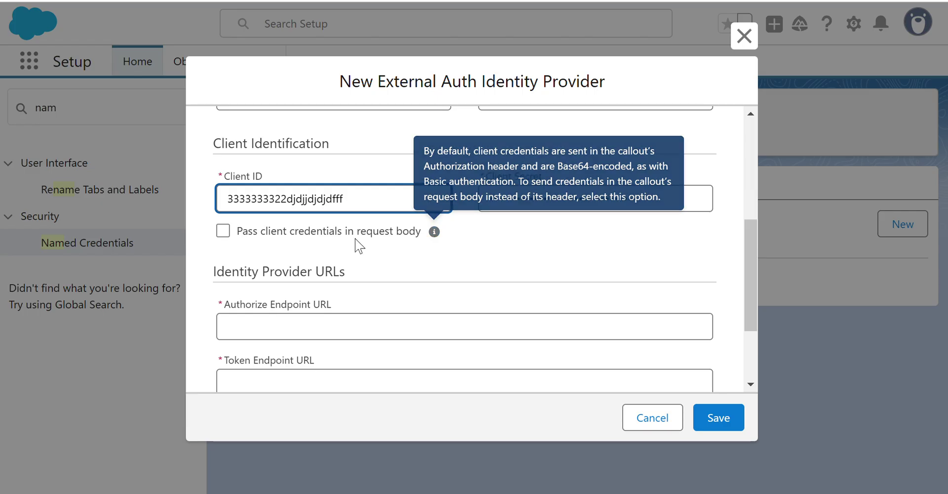
left_click(222, 232)
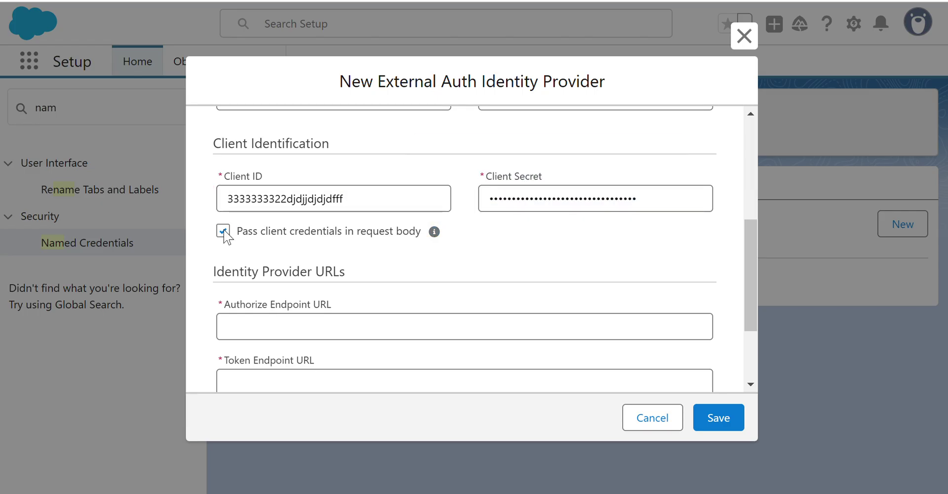
left_click(222, 234)
scroll(547, 258, "down", 2)
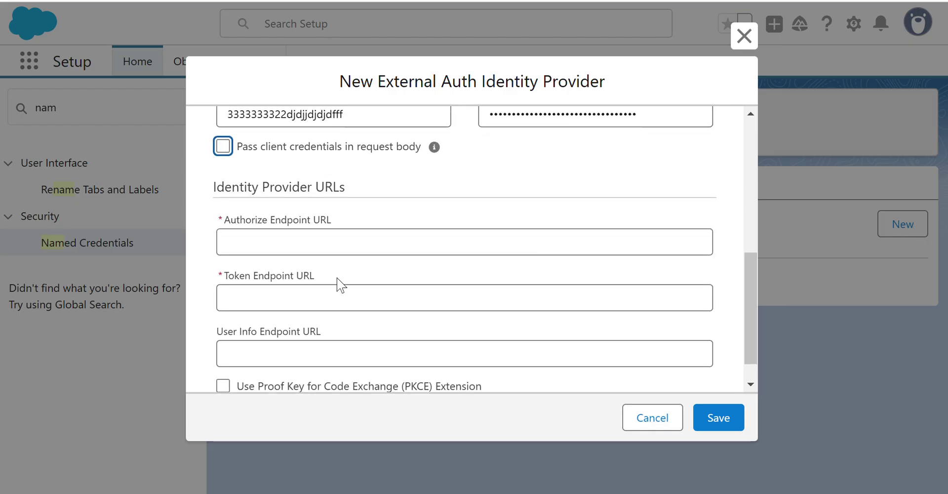
scroll(380, 219, "down", 1)
left_click(328, 212)
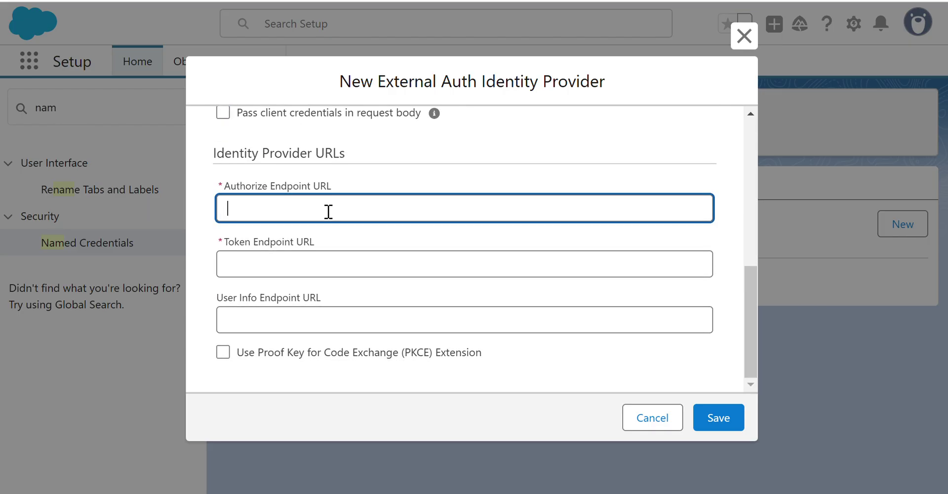
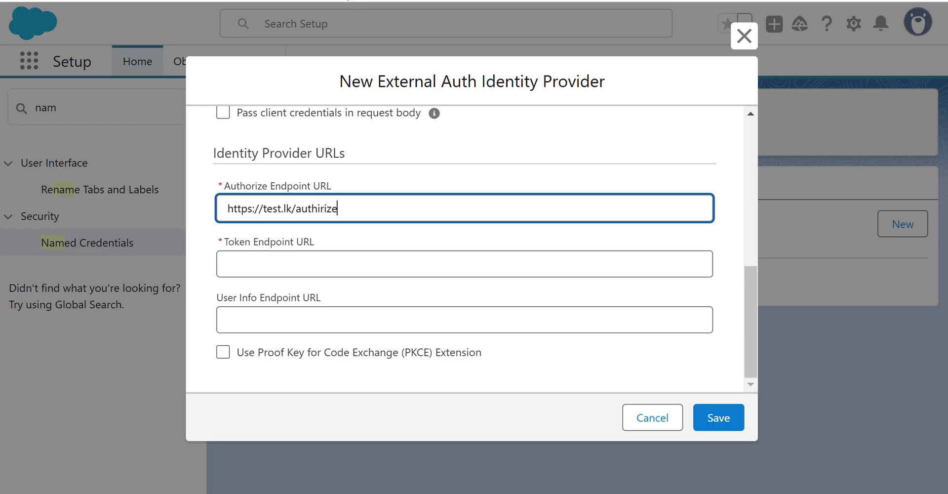
left_click_drag(350, 207, 192, 207)
key("ctrl+c")
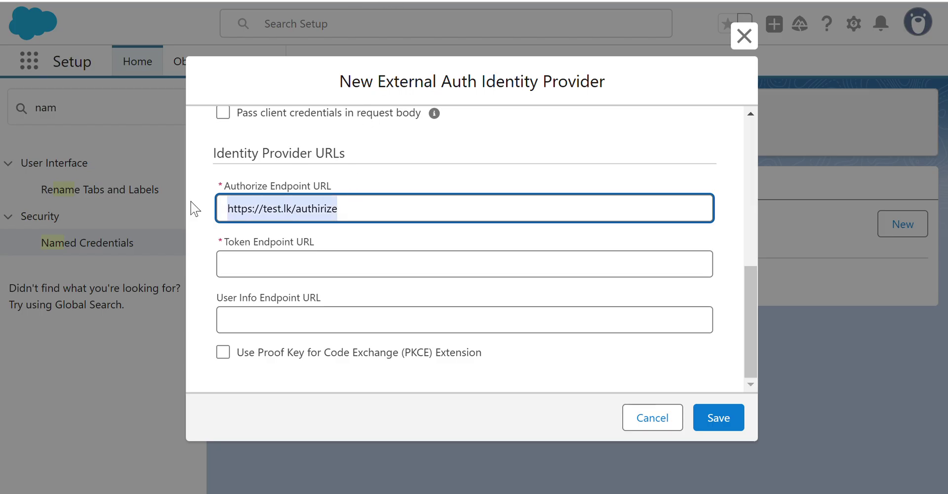
left_click(266, 266)
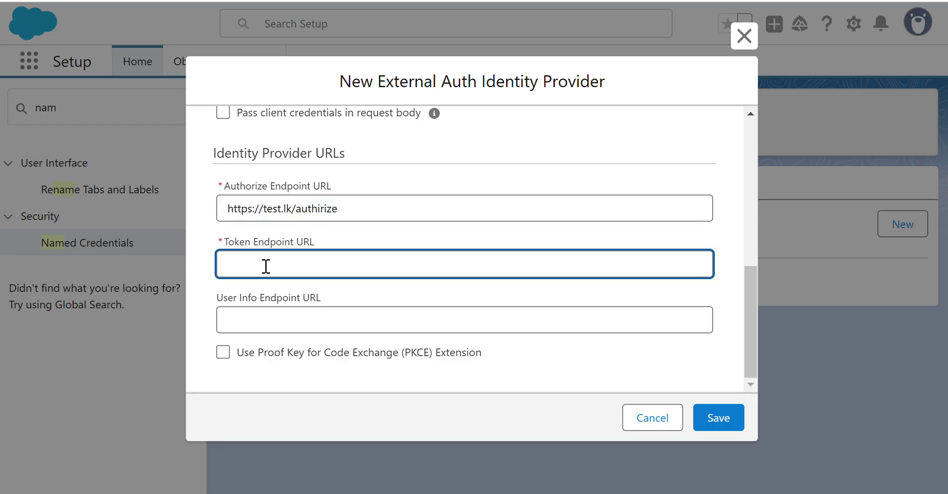
key("ctrl+v")
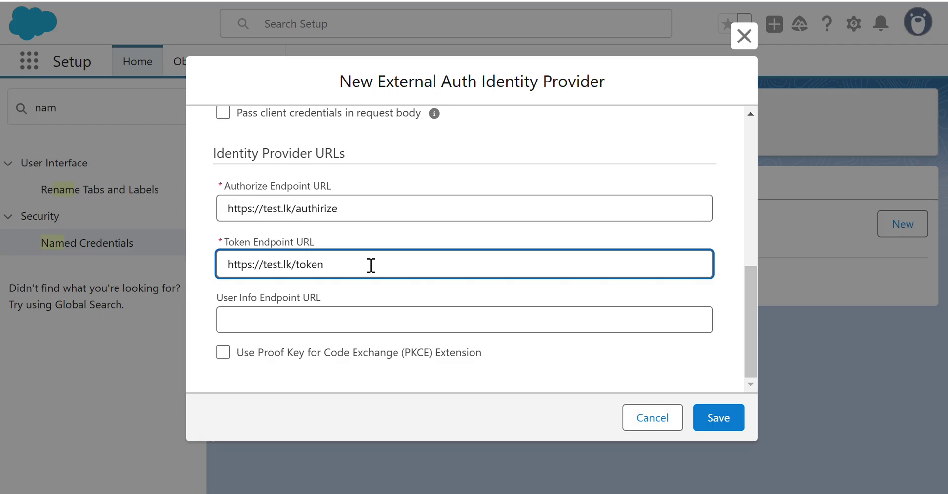
left_click(338, 316)
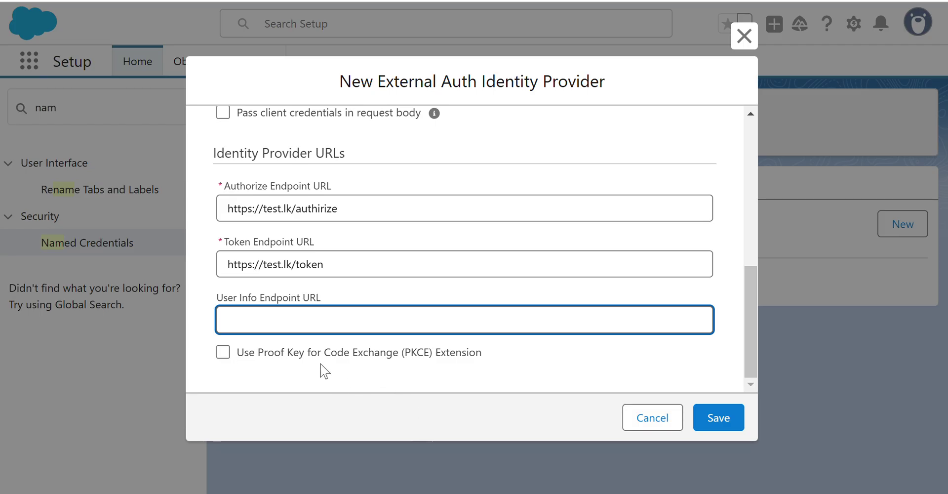
left_click(721, 414)
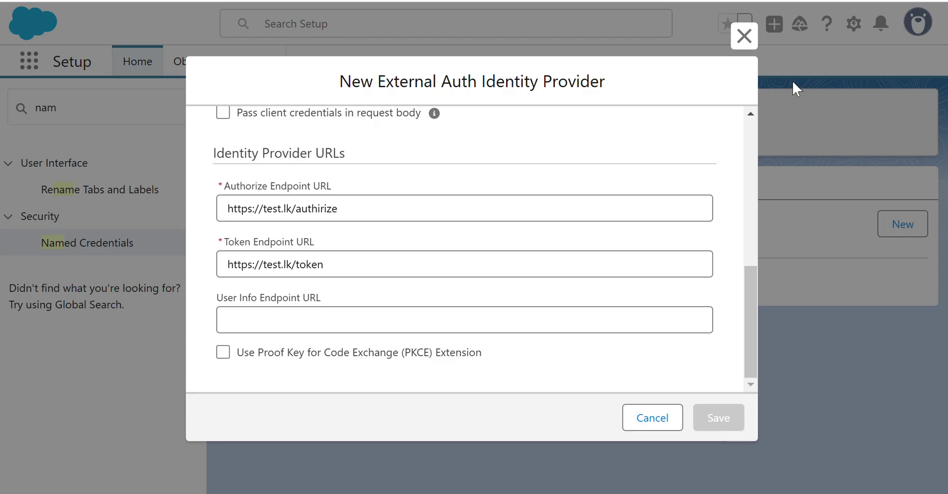
scroll(681, 343, "up", 10)
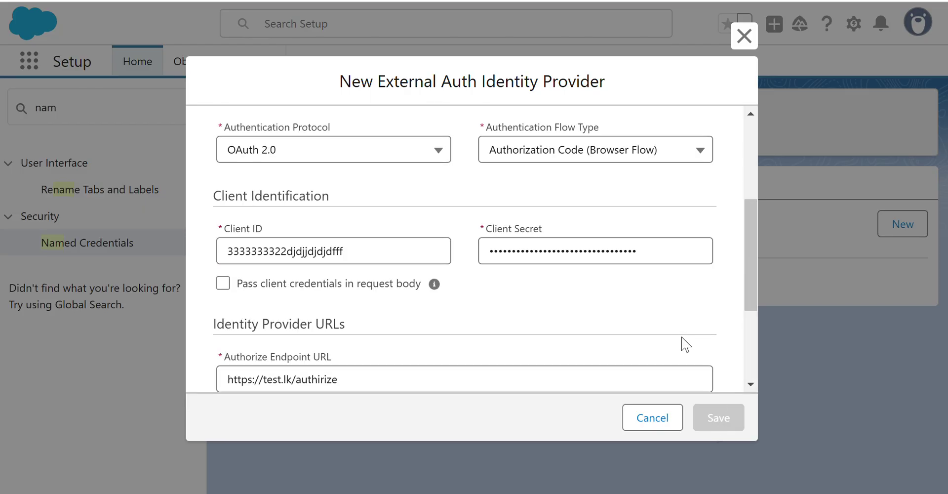
scroll(705, 290, "down", 10)
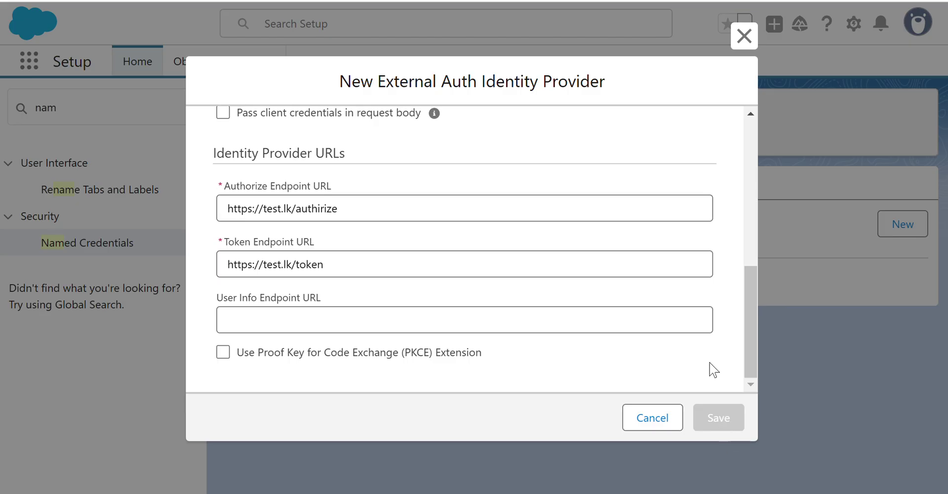
scroll(653, 241, "up", 10)
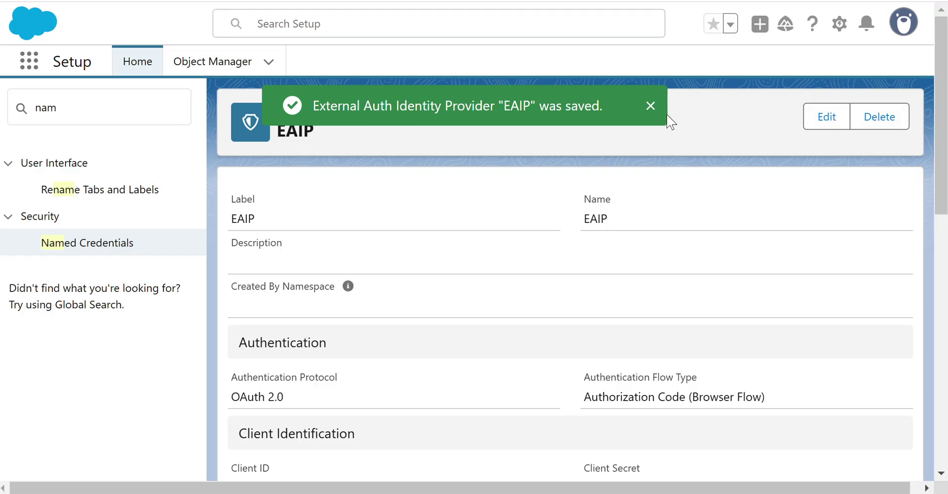
Step: Start a new External Credential with label and name EC
left_click(651, 106)
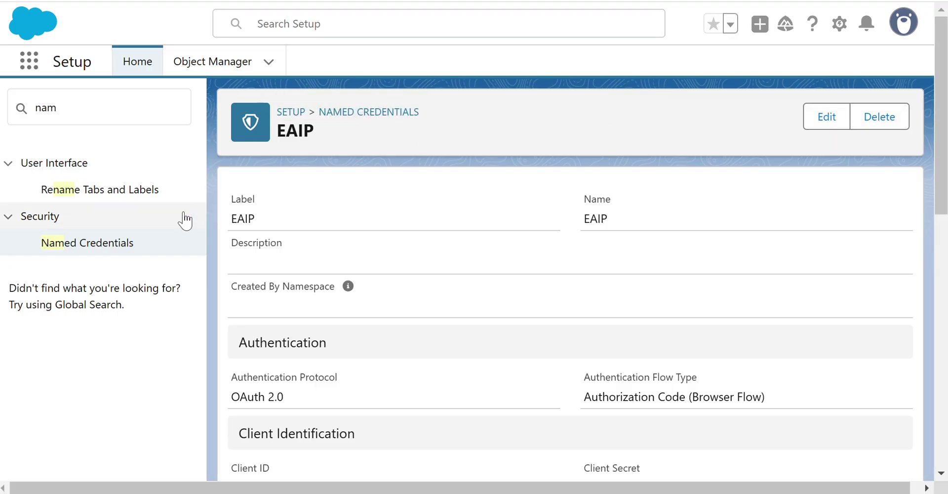
left_click(106, 249)
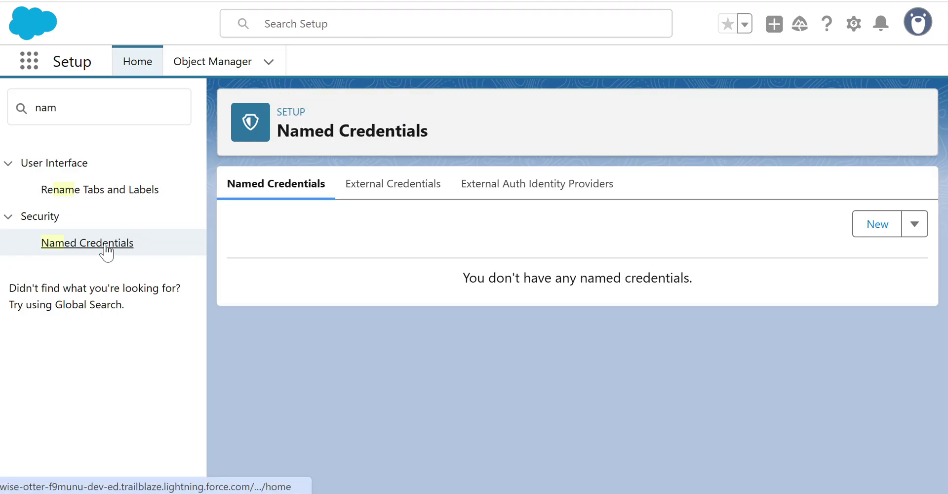
left_click(510, 195)
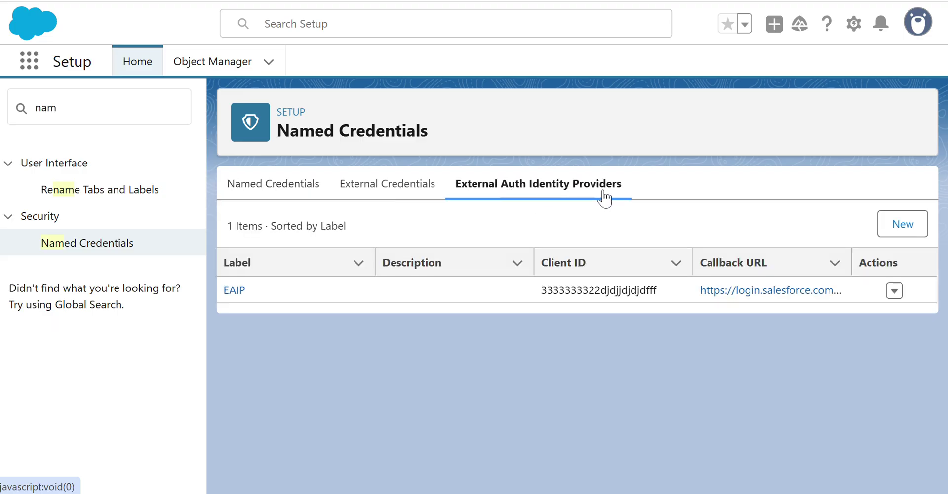
left_click(373, 191)
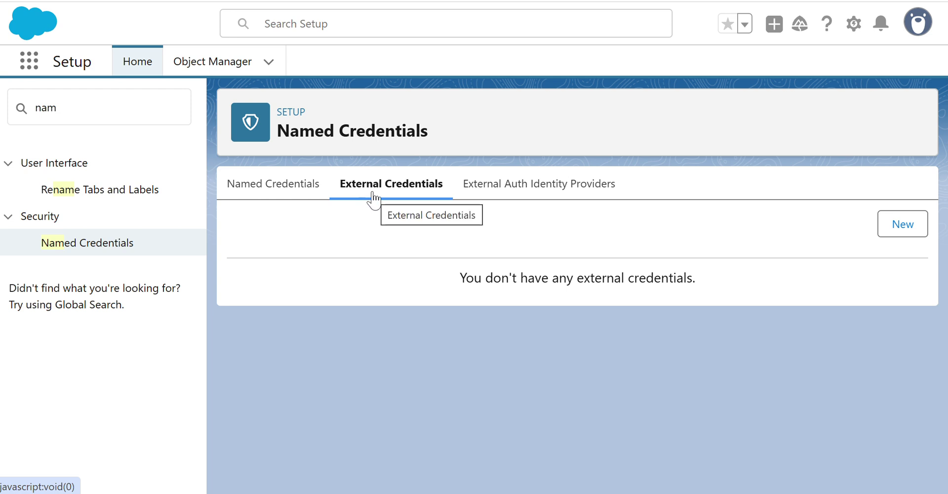
left_click(895, 233)
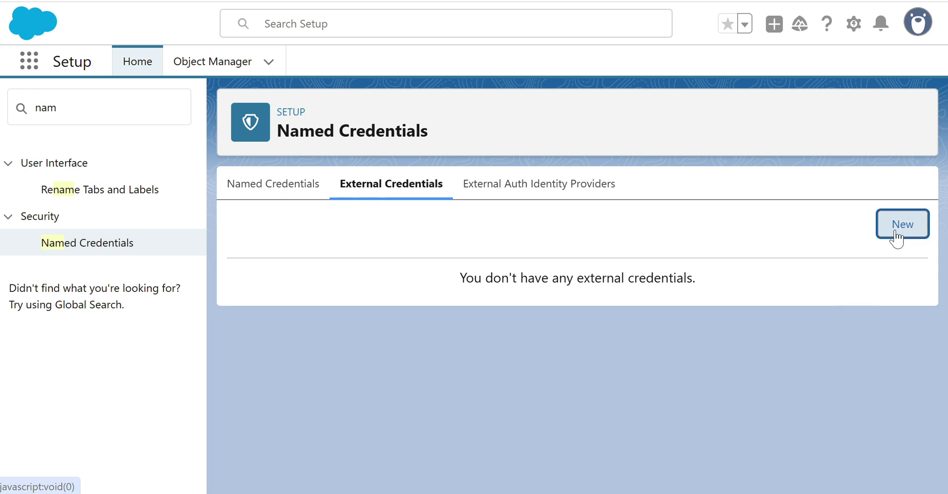
left_click(307, 232)
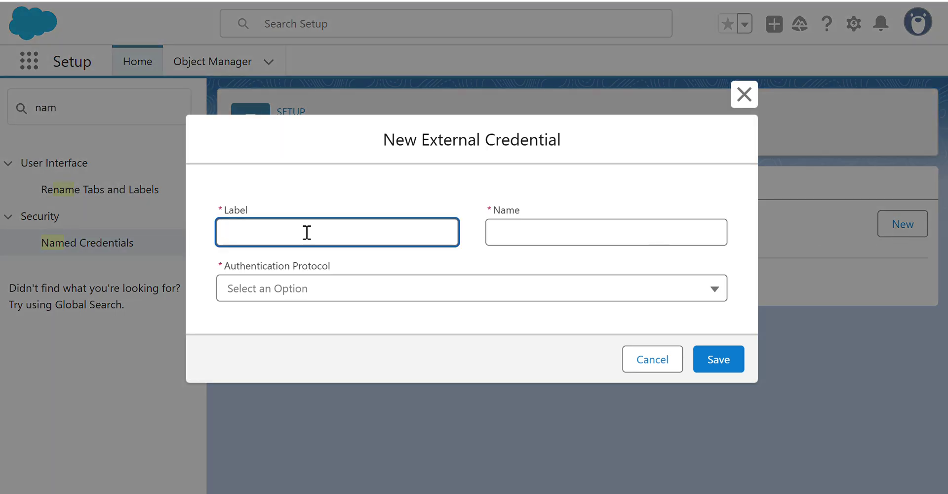
type("EC")
left_click(514, 232)
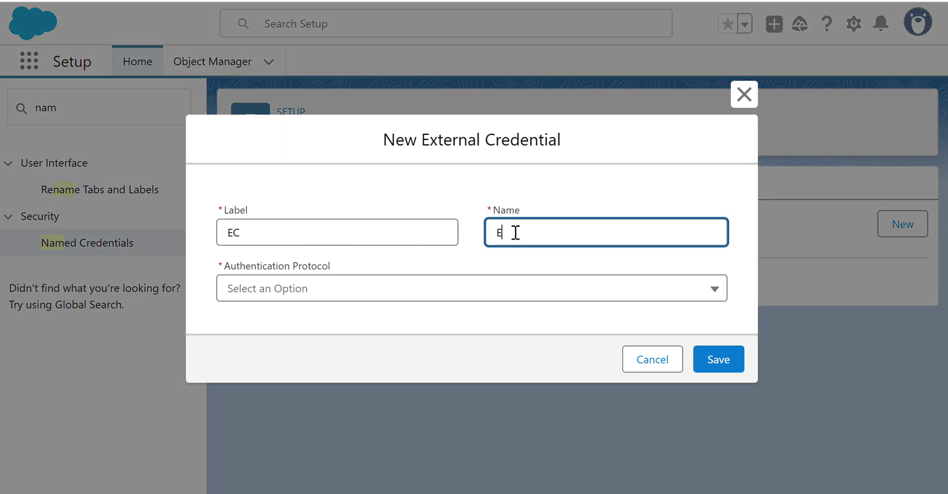
left_click(562, 171)
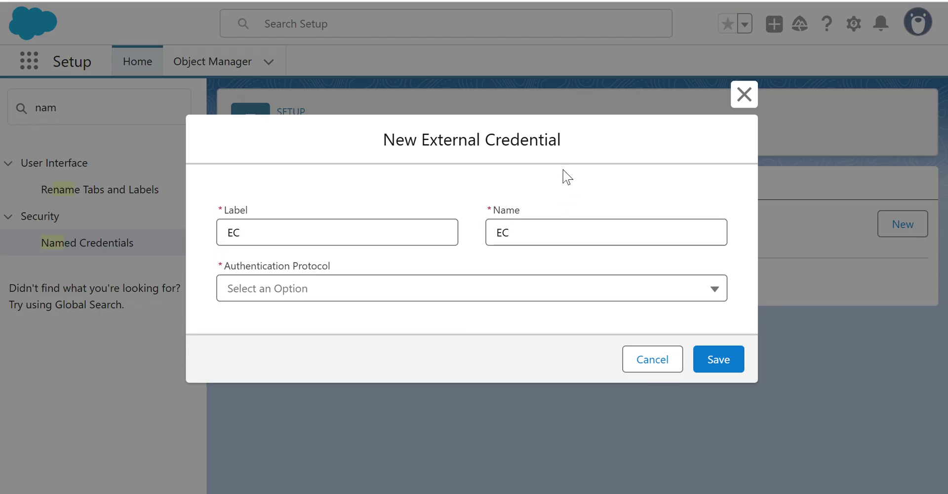
Step: Set OAuth 2.0 with External Auth Identity Provider EAIP, save, and return to Named Credentials
left_click(318, 291)
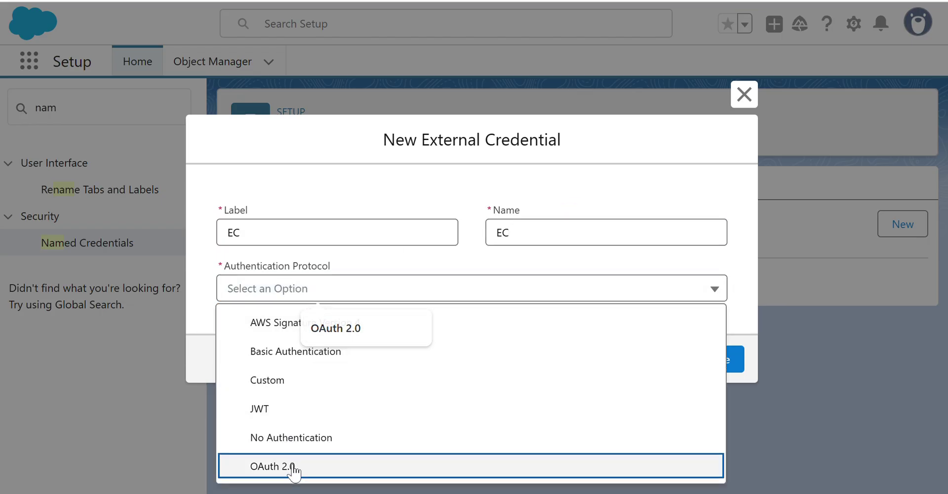
left_click(296, 467)
scroll(399, 202, "down", 2)
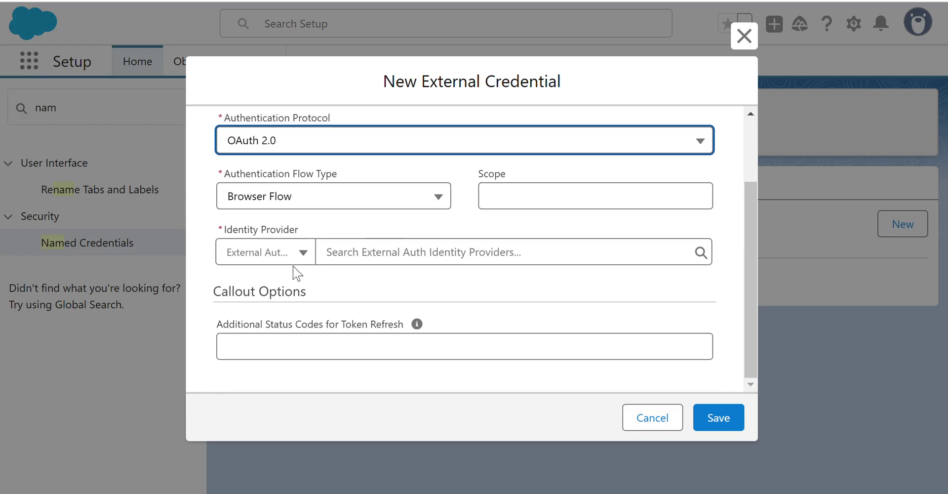
left_click(303, 252)
left_click(292, 328)
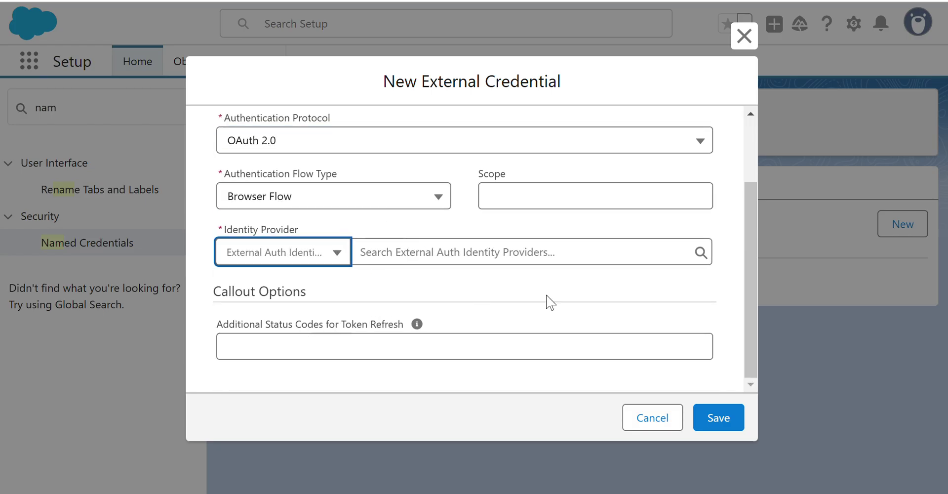
left_click(603, 254)
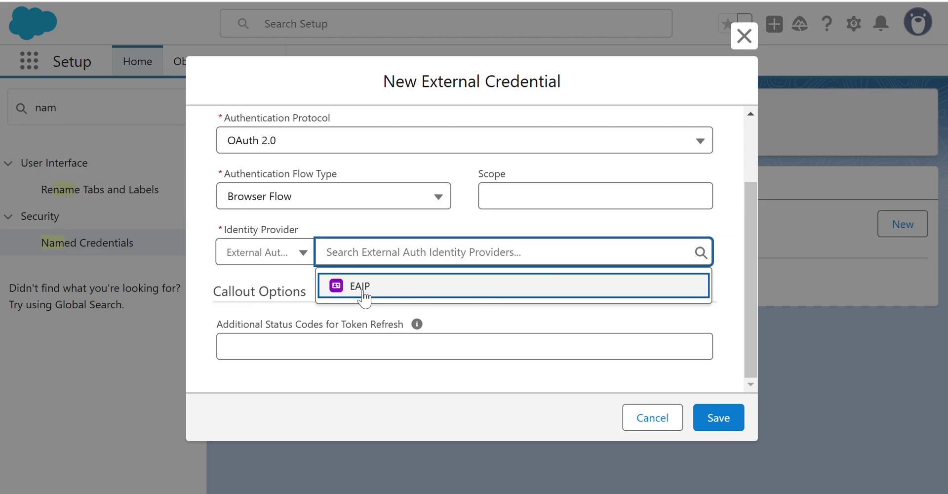
left_click(367, 294)
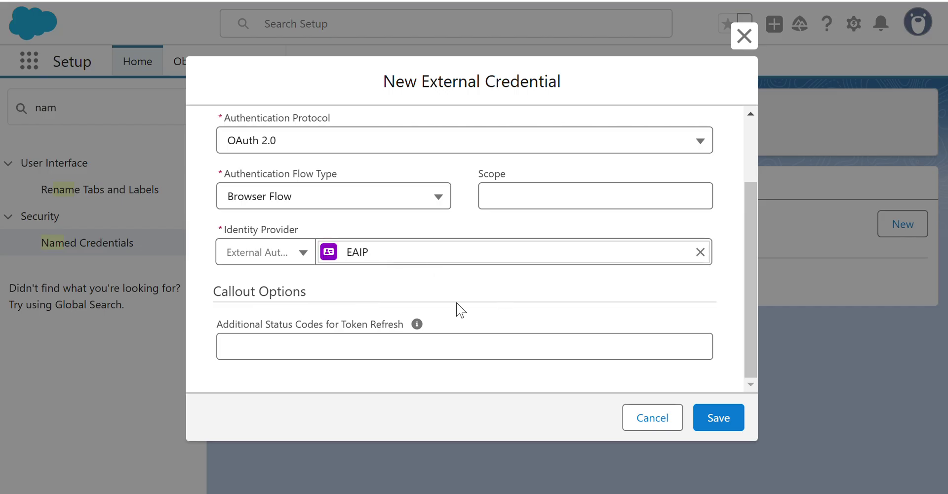
left_click(731, 426)
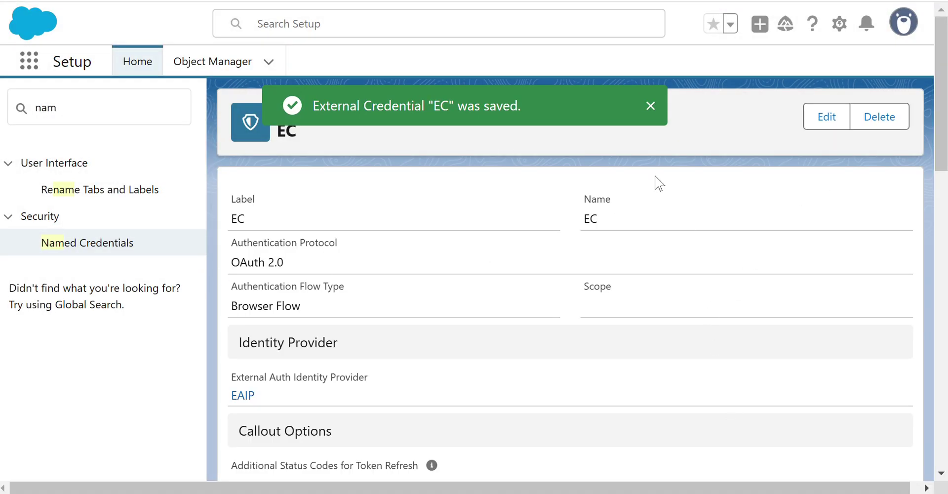
left_click(649, 106)
left_click(101, 244)
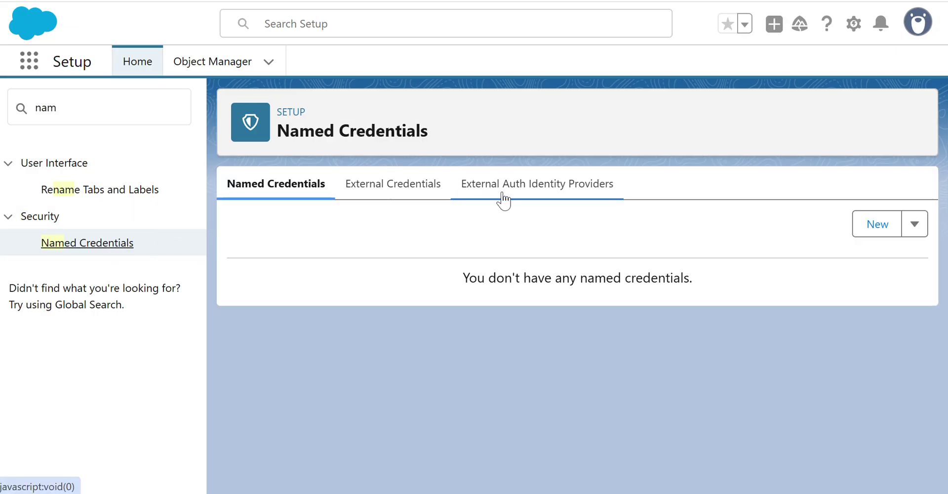
Step: Start a new Named Credential with label and name NC
left_click(383, 195)
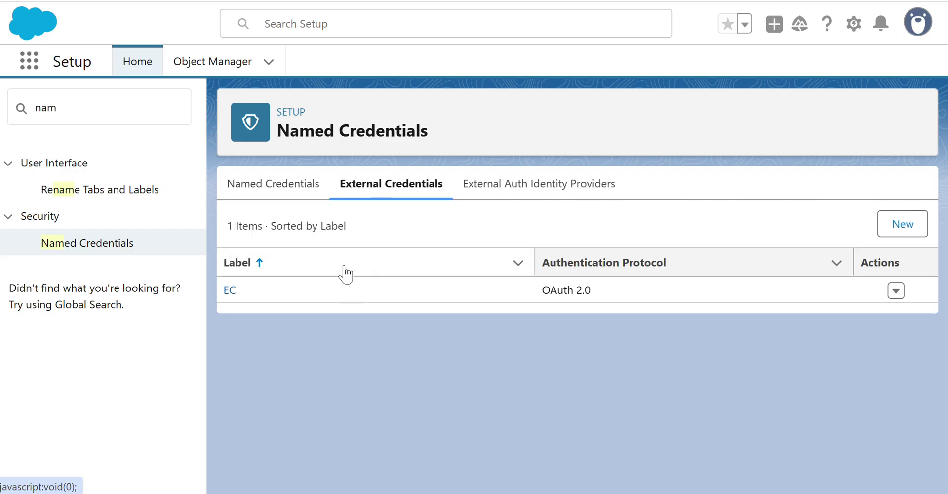
left_click(269, 192)
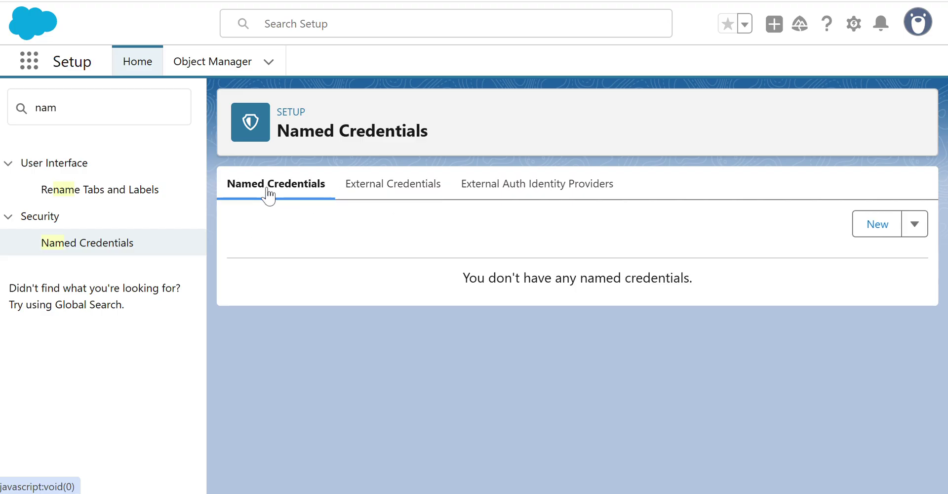
left_click(865, 232)
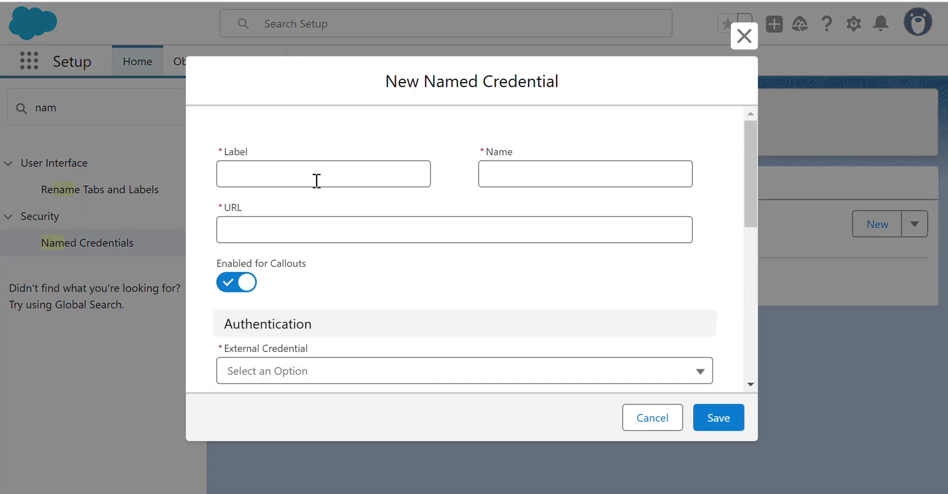
left_click(312, 178)
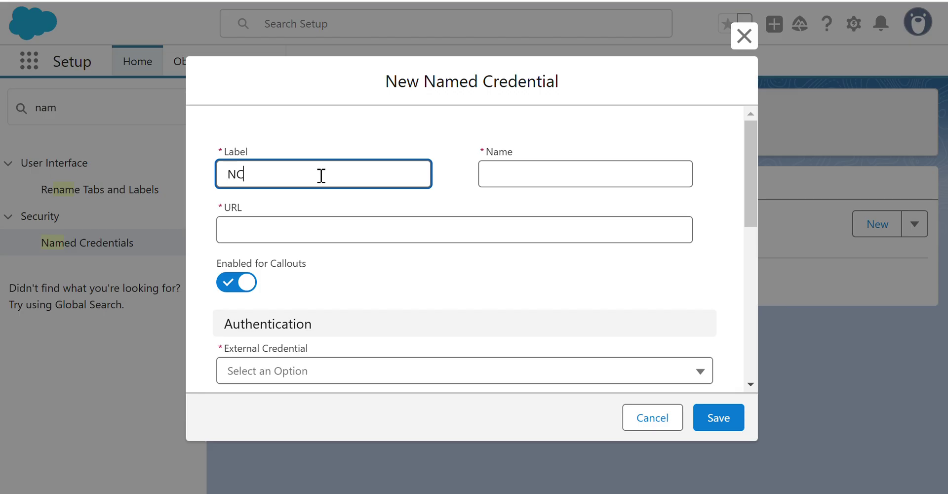
left_click(575, 123)
left_click(528, 176)
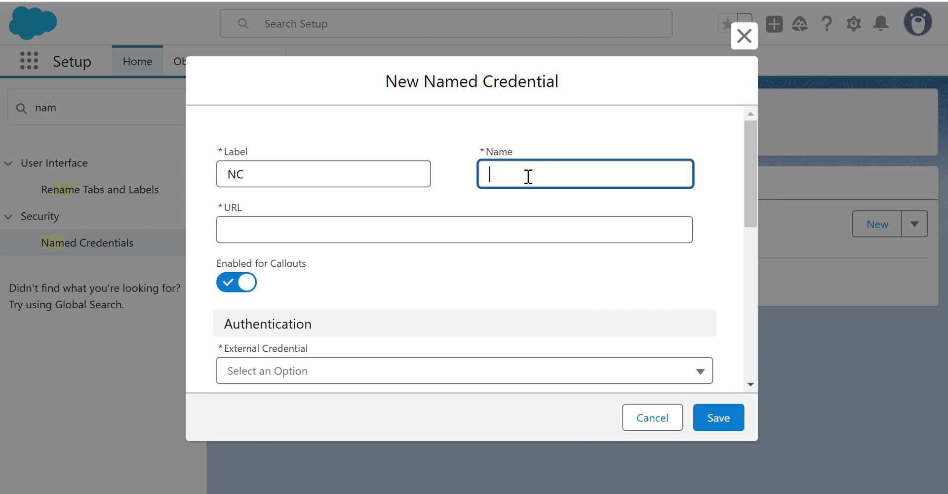
type("NC")
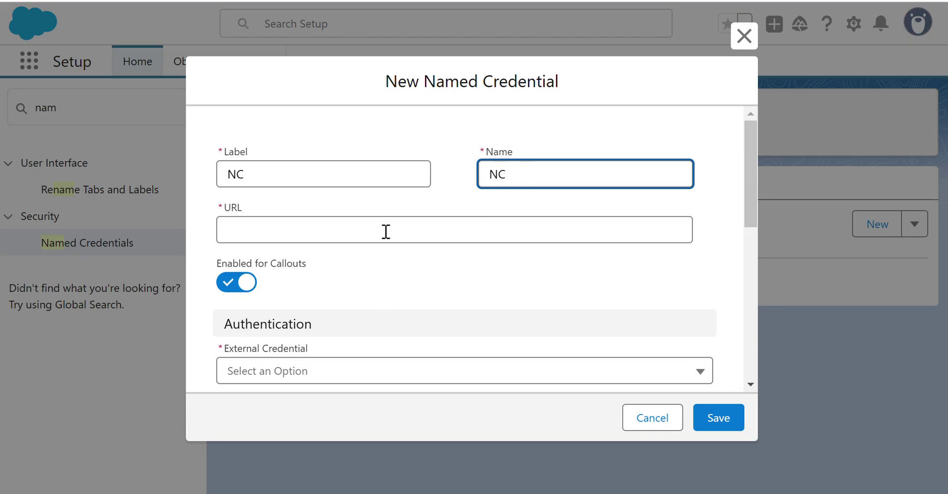
left_click(384, 231)
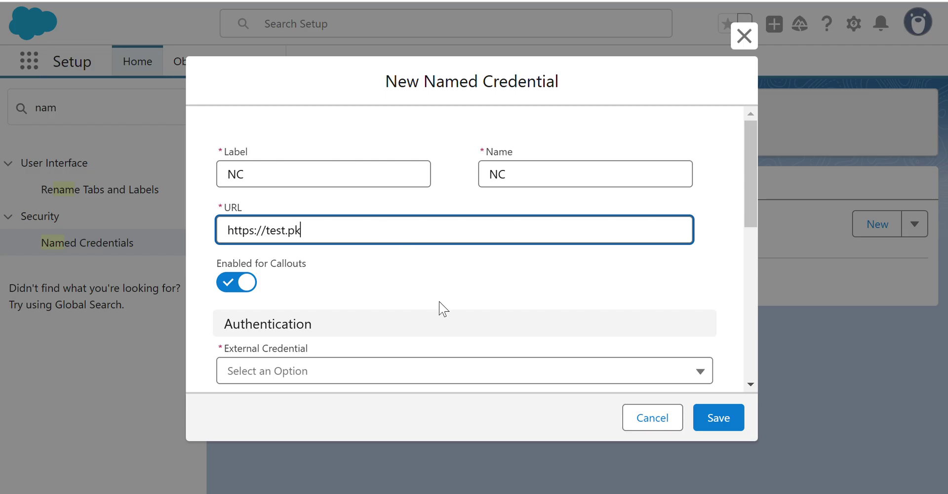
scroll(420, 306, "down", 2)
left_click(371, 278)
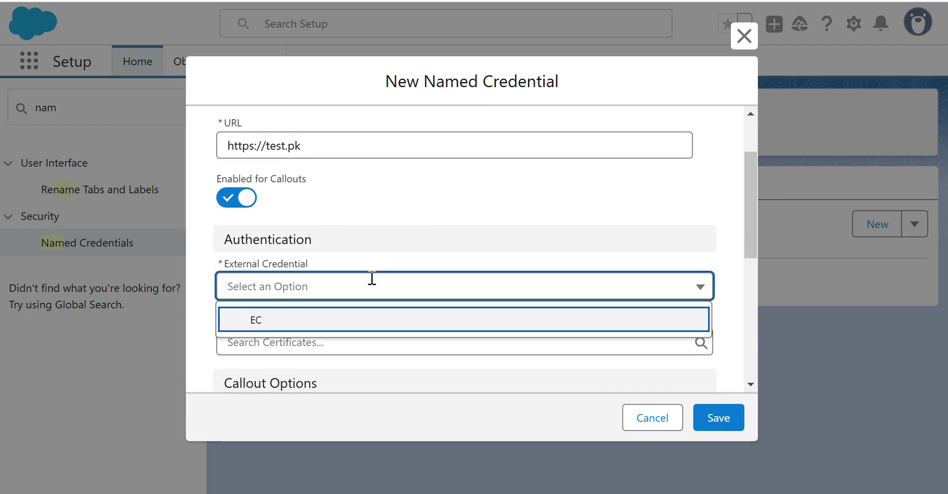
left_click(251, 321)
Step: Leave Outbound Network Connection as None and save NC
scroll(523, 216, "down", 3)
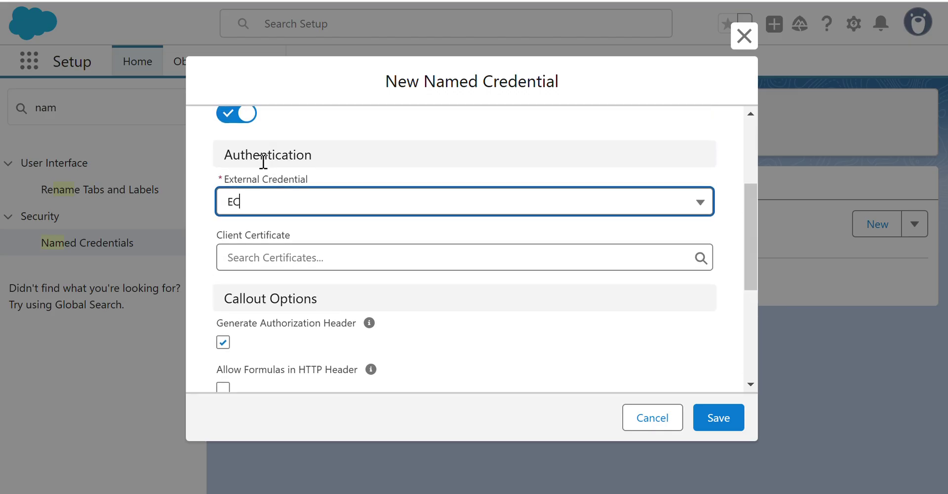
scroll(260, 159, "up", 2)
scroll(420, 235, "down", 1)
scroll(421, 235, "down", 3)
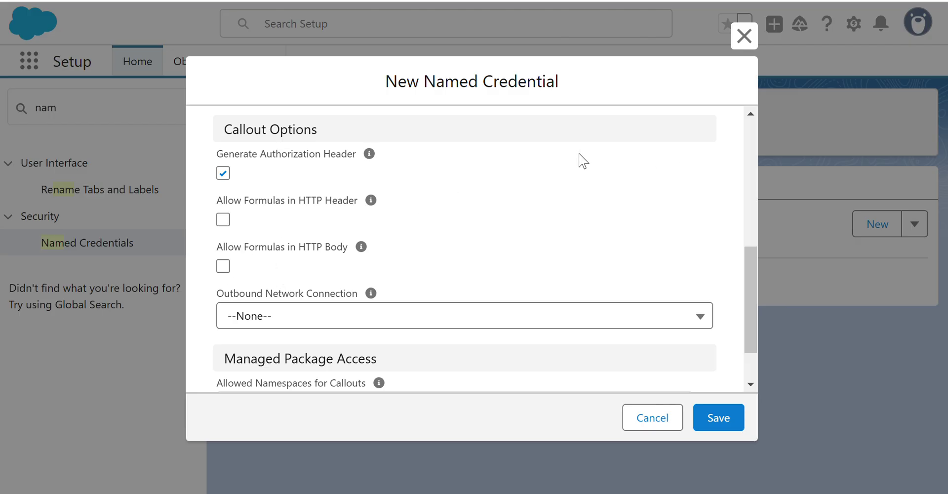
scroll(543, 183, "down", 2)
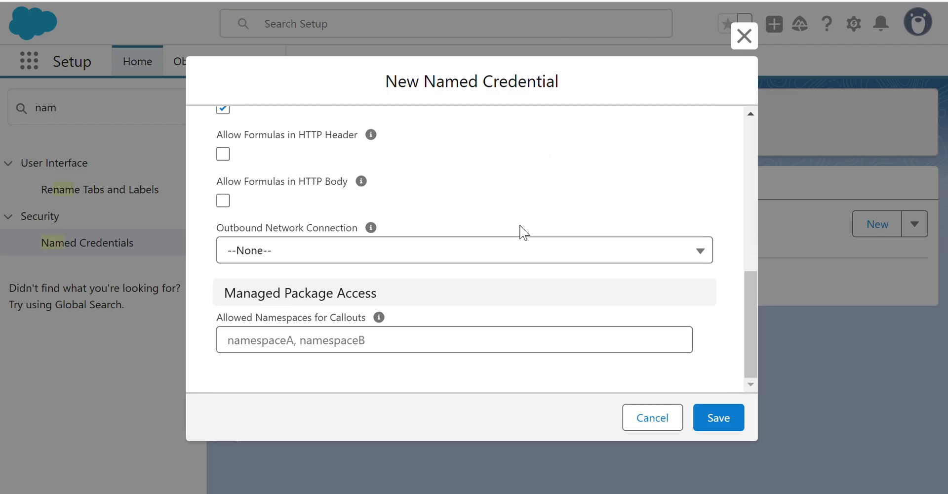
left_click(498, 258)
left_click(512, 179)
mouse_move(370, 228)
left_click(717, 419)
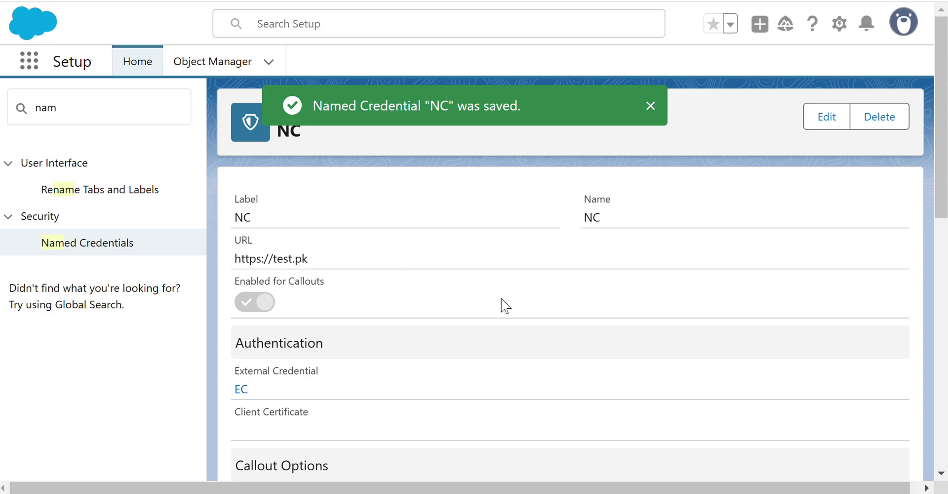
Step: Check the External Credentials and EAIP lists, then show the Named Credentials New dropdown options
left_click(99, 245)
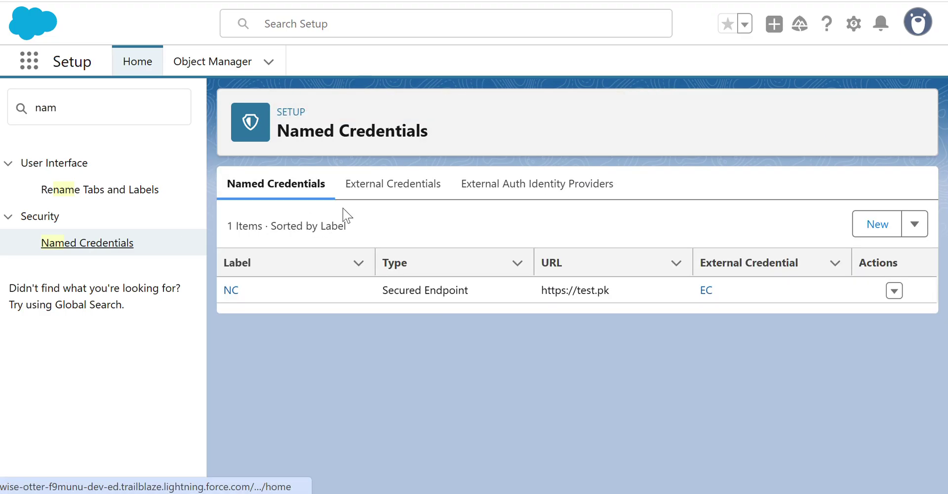
left_click(392, 194)
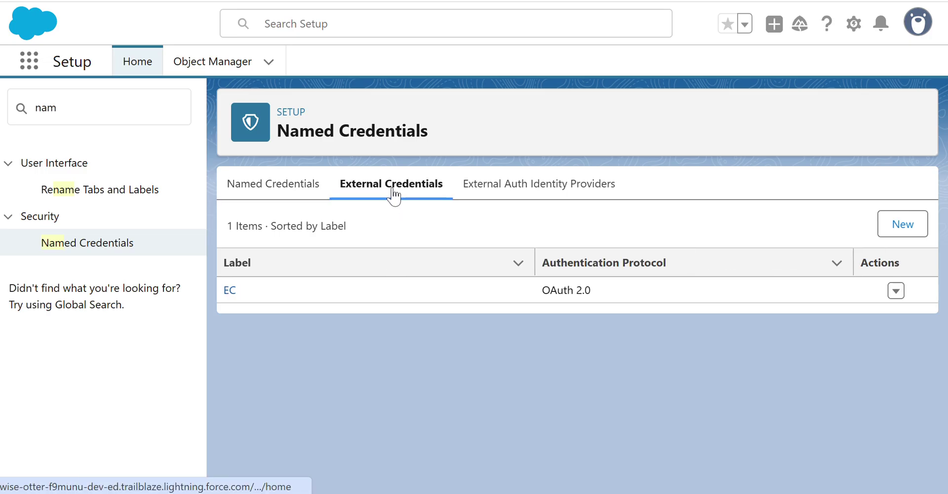
left_click(513, 194)
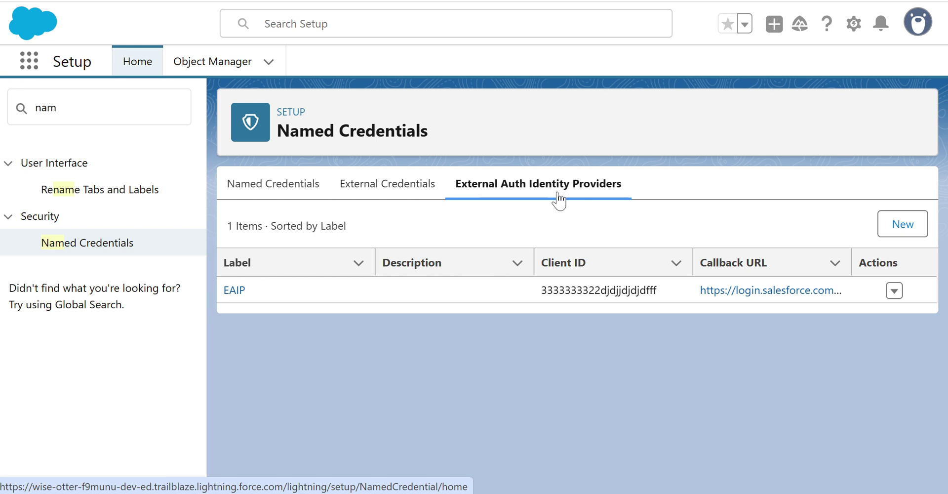
left_click(277, 197)
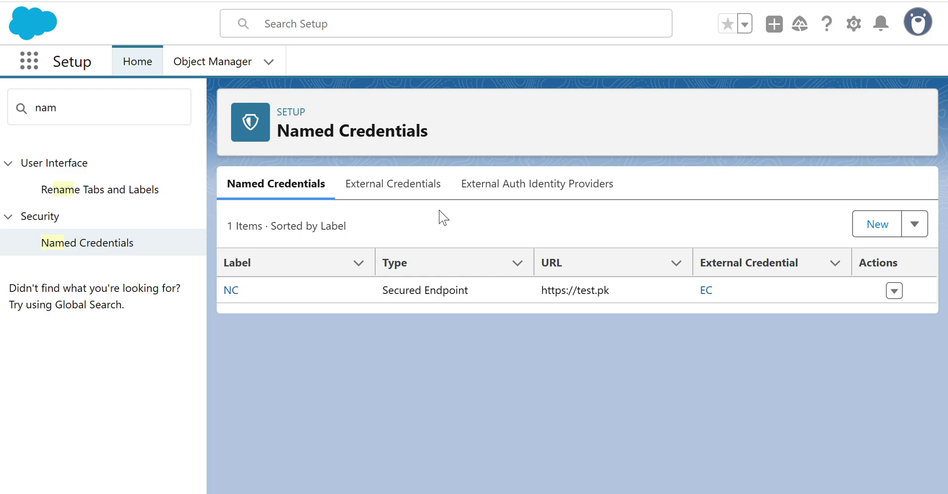
left_click(915, 225)
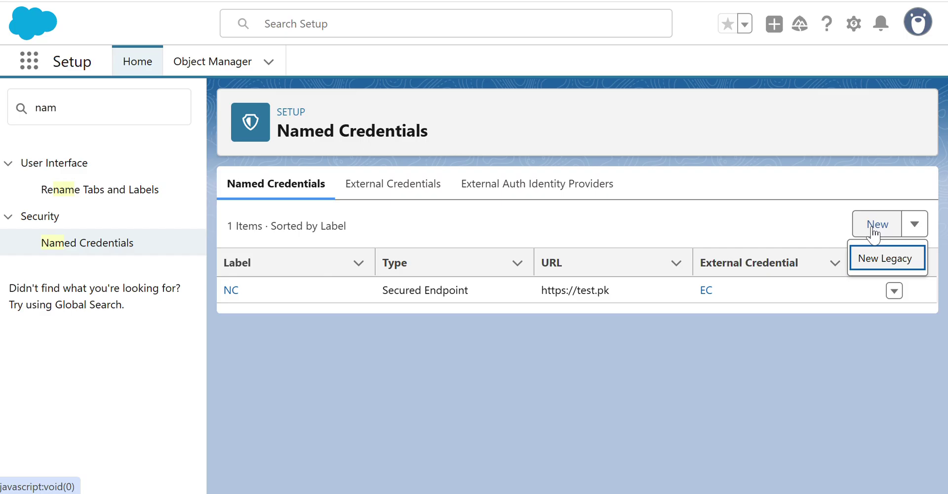
left_click(871, 264)
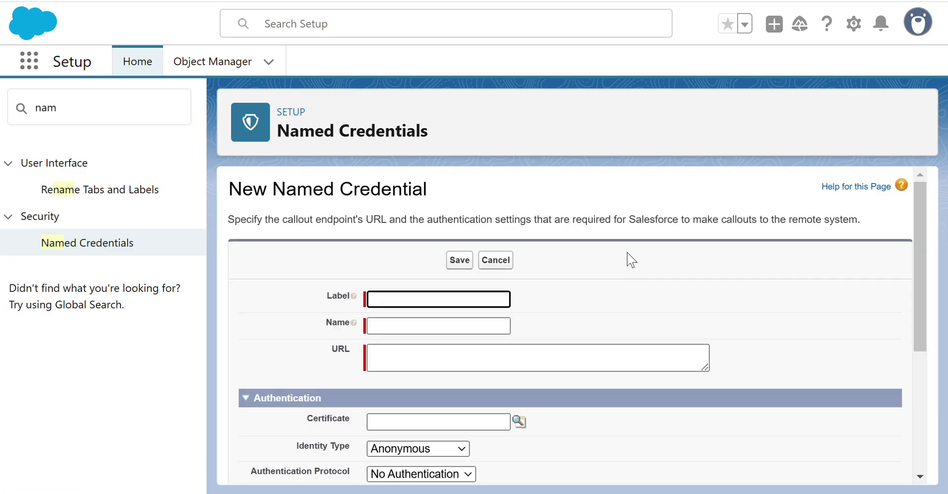
scroll(494, 287, "down", 4)
scroll(375, 317, "up", 4)
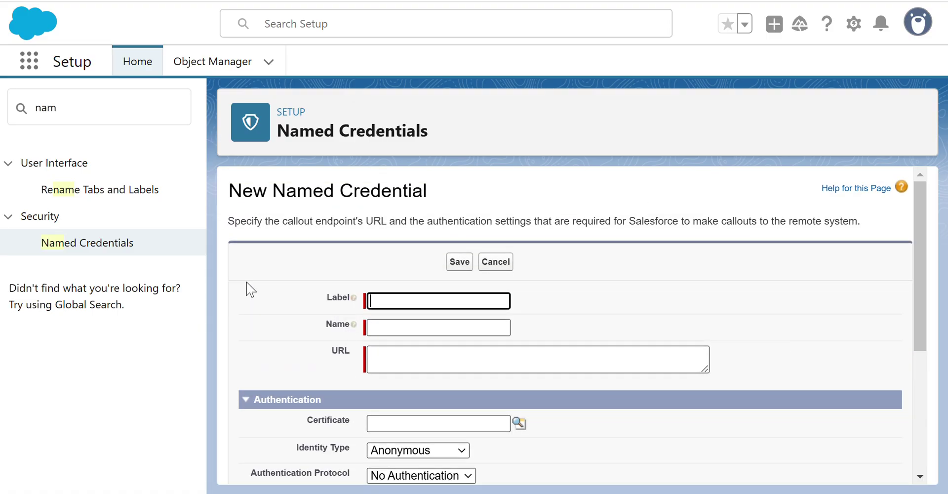
scroll(661, 224, "down", 2)
scroll(657, 232, "down", 2)
scroll(631, 257, "up", 4)
scroll(710, 266, "down", 3)
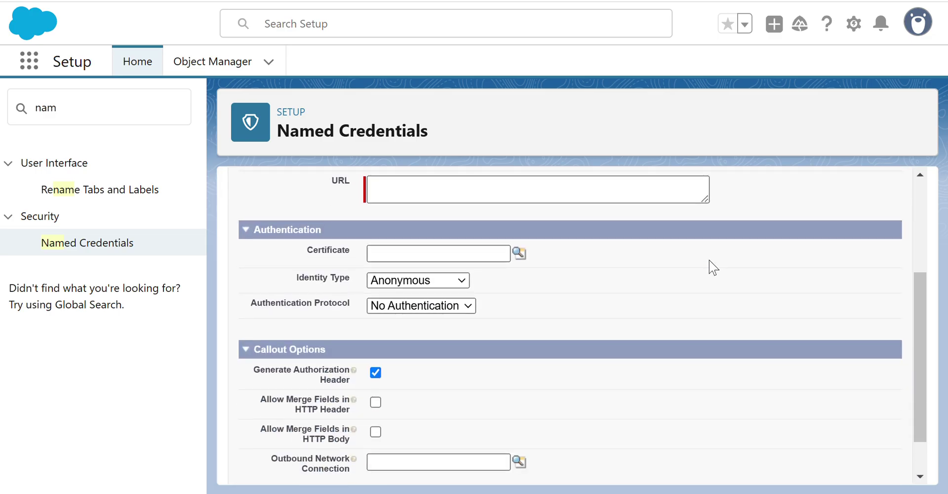
scroll(712, 267, "down", 1)
scroll(817, 277, "up", 4)
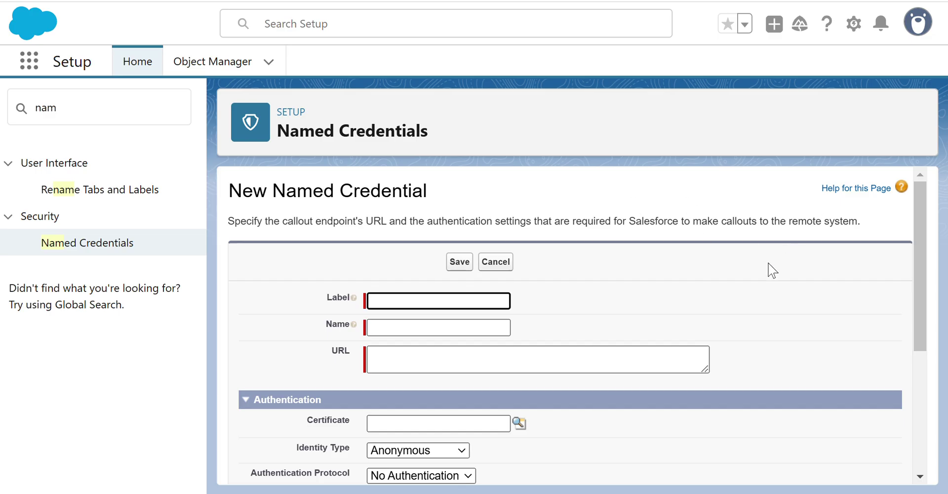
scroll(769, 263, "down", 4)
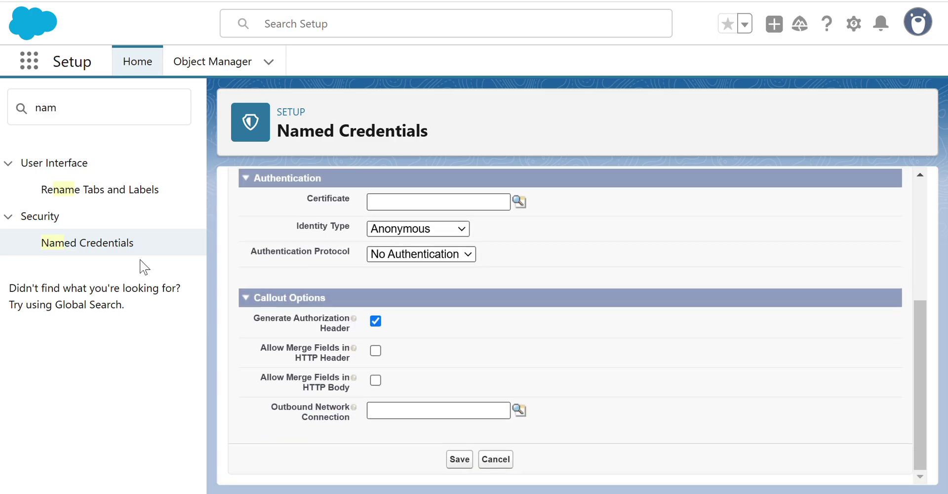
left_click(95, 239)
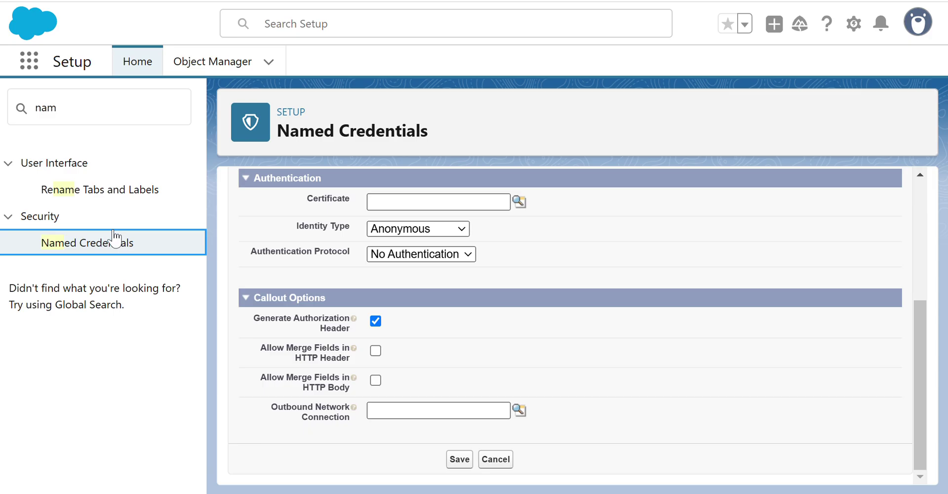
left_click(130, 242)
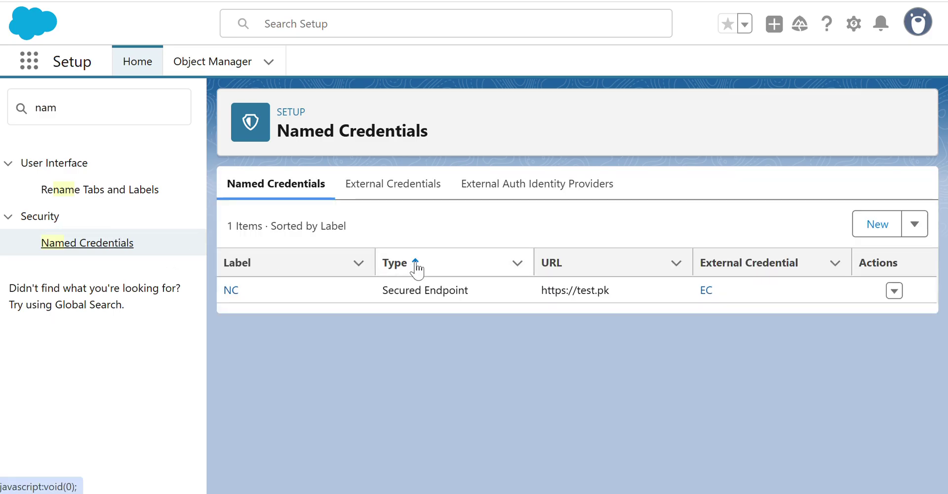